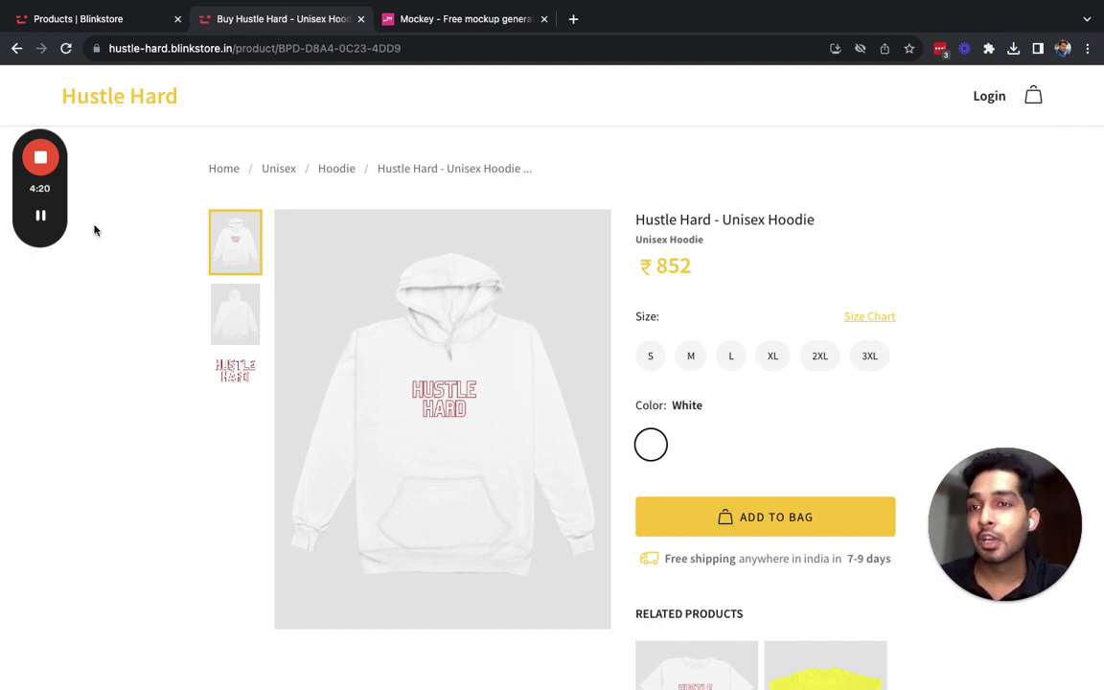
# View the live Hustle Hard - Unisex Hoodie page, priced ₹852 in white with sizes S–3XL
pyautogui.moveTo(42, 188); pyautogui.dragTo(138, 661)
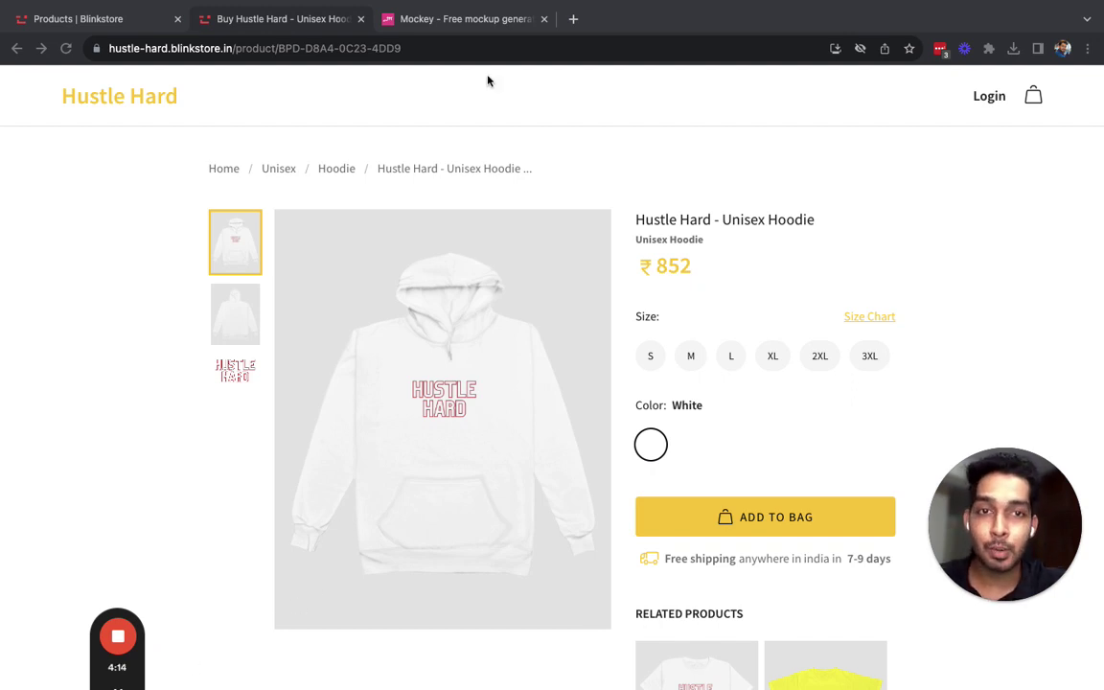
# Upload Hustle Hard Merch.png from Downloads to Mockey to preview it on white hoodie mockups
pyautogui.click(460, 19)
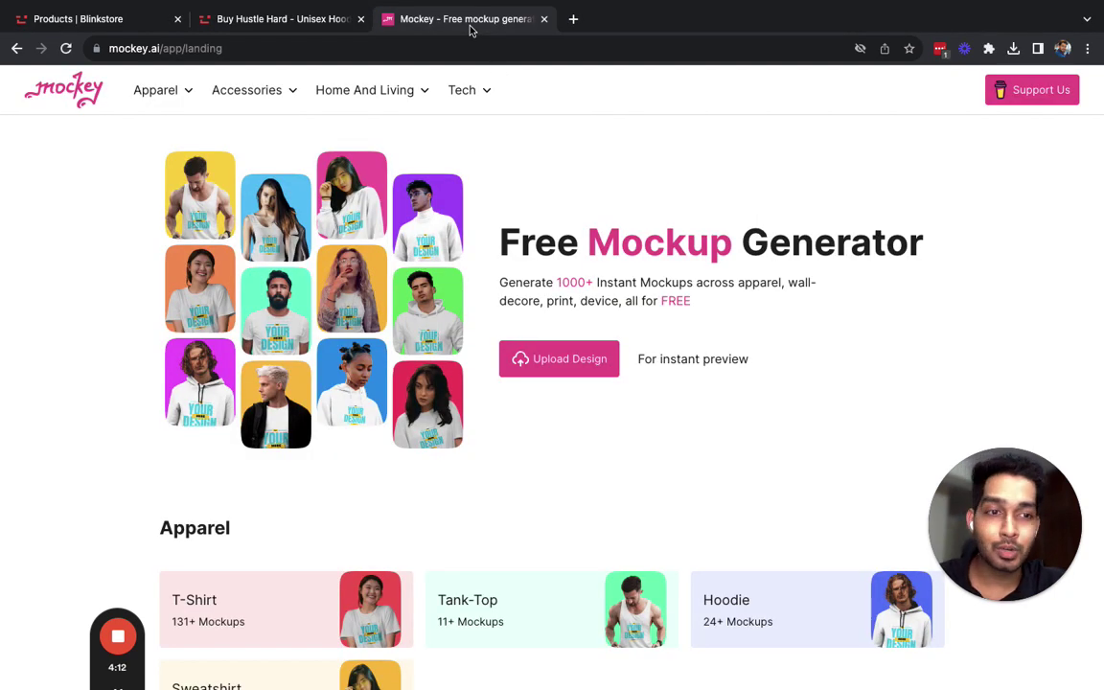
pyautogui.click(569, 361)
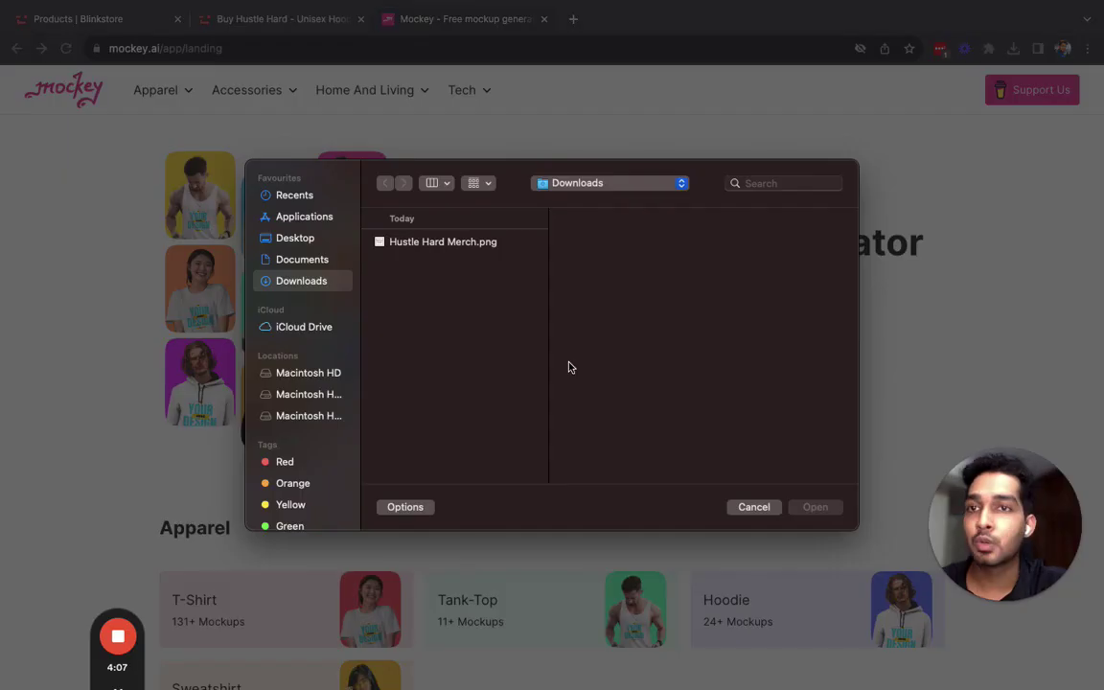
pyautogui.click(476, 244)
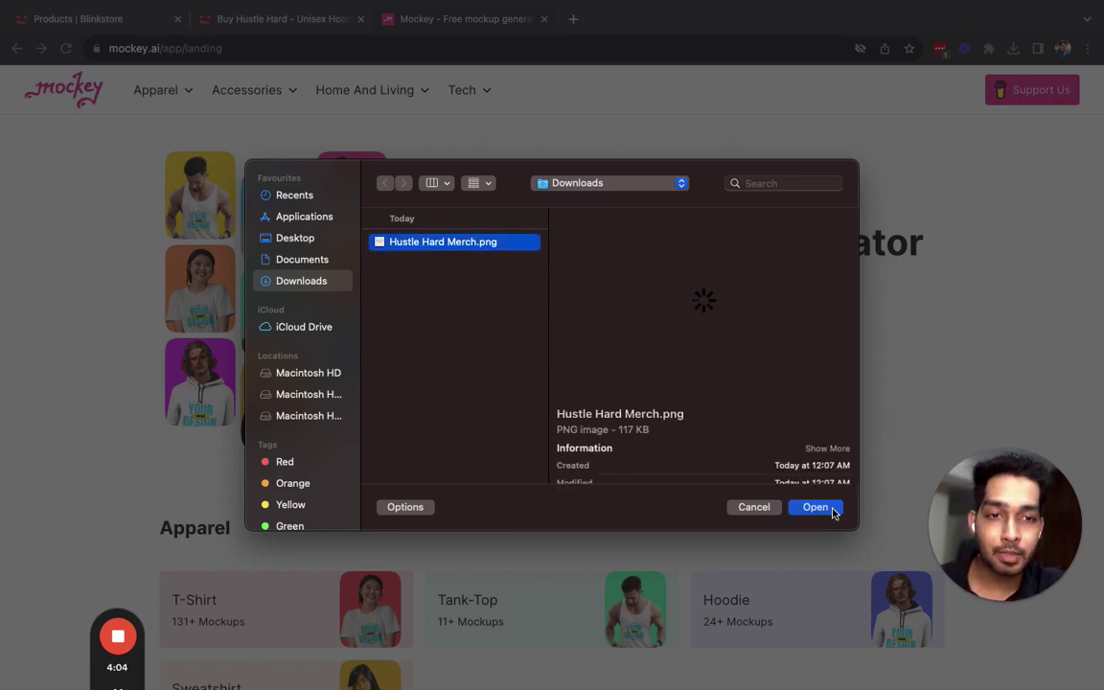
pyautogui.click(824, 509)
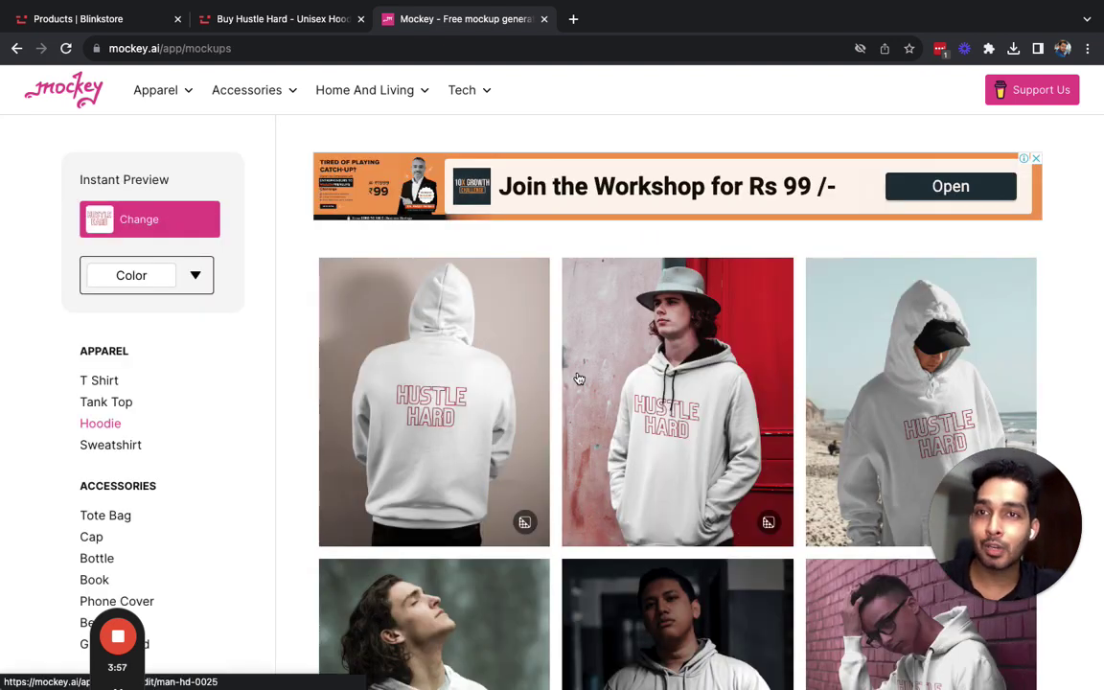
# Scroll the hoodie mockup grid to find the long-haired man by the pink wall
pyautogui.scroll(-3, 86, 484)
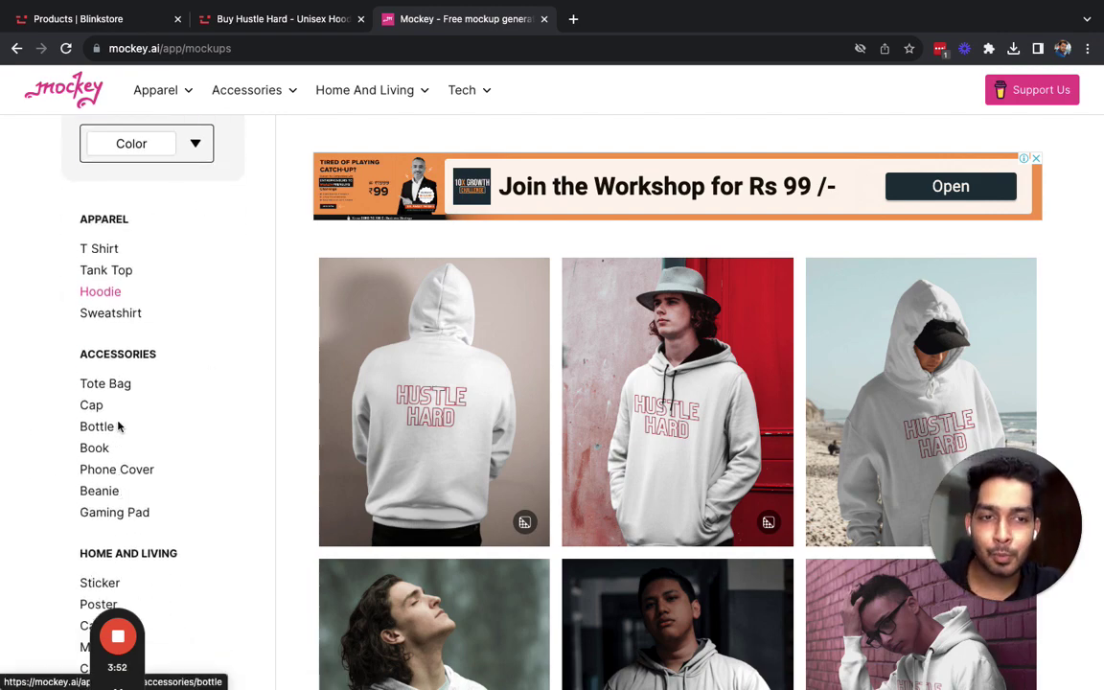
pyautogui.scroll(-3, 575, 430)
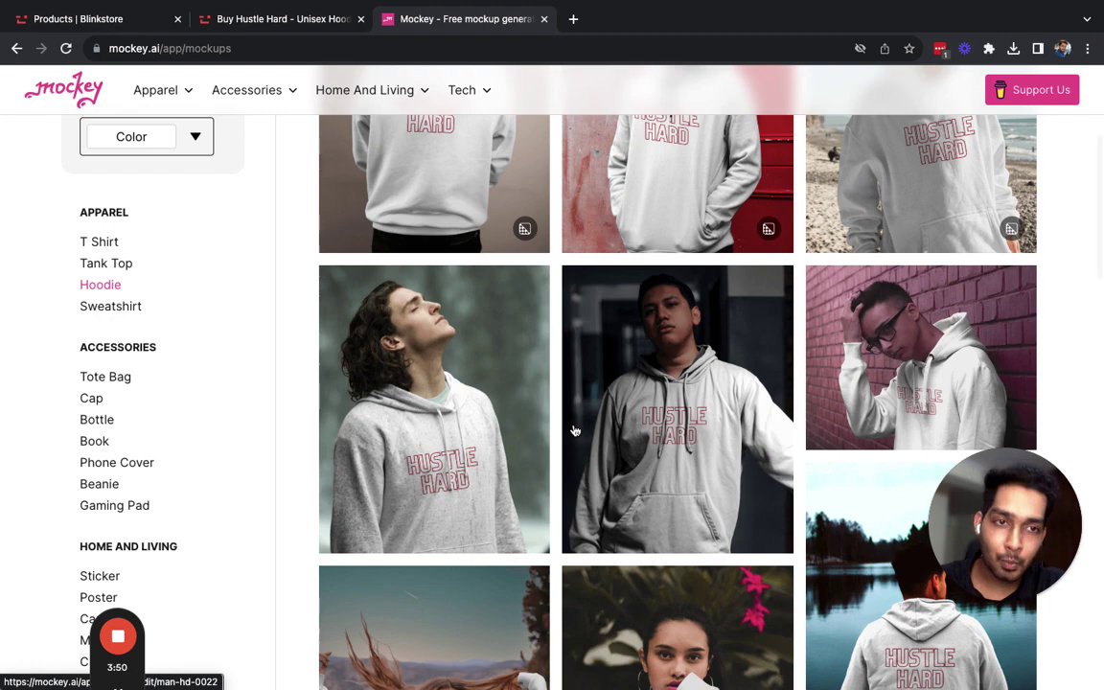
pyautogui.scroll(-3, 575, 431)
pyautogui.scroll(-10, 576, 431)
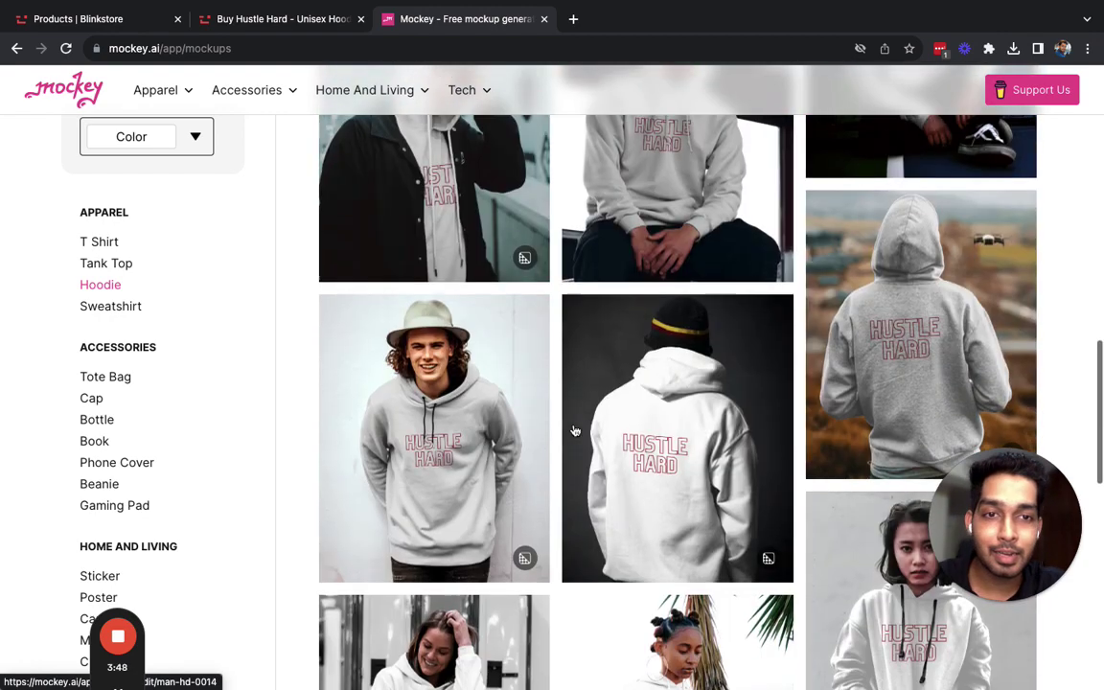
pyautogui.scroll(-2, 575, 431)
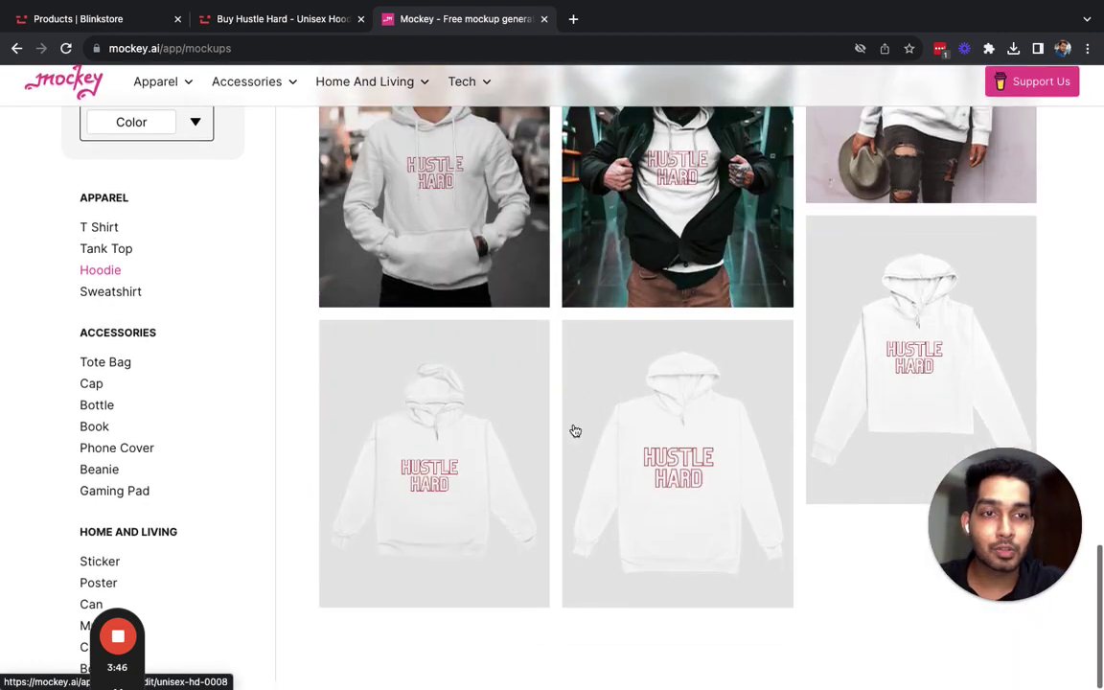
pyautogui.scroll(5, 575, 430)
pyautogui.scroll(-1, 633, 429)
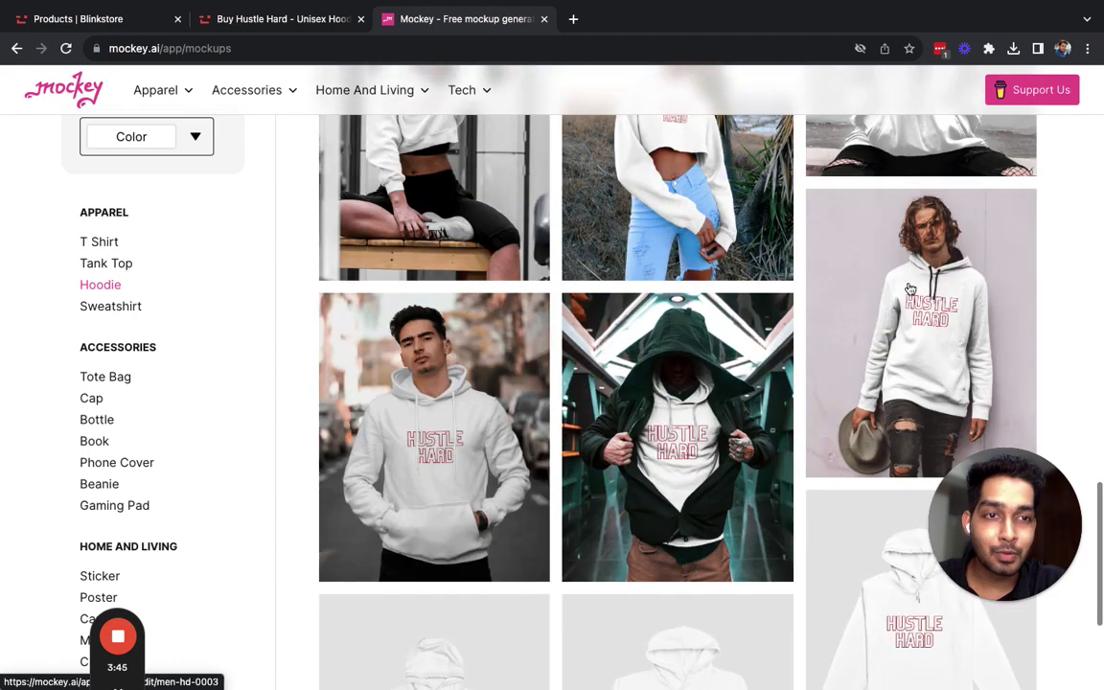
# Open the long-haired man's hoodie mockup in the Mockey editor
pyautogui.click(940, 324)
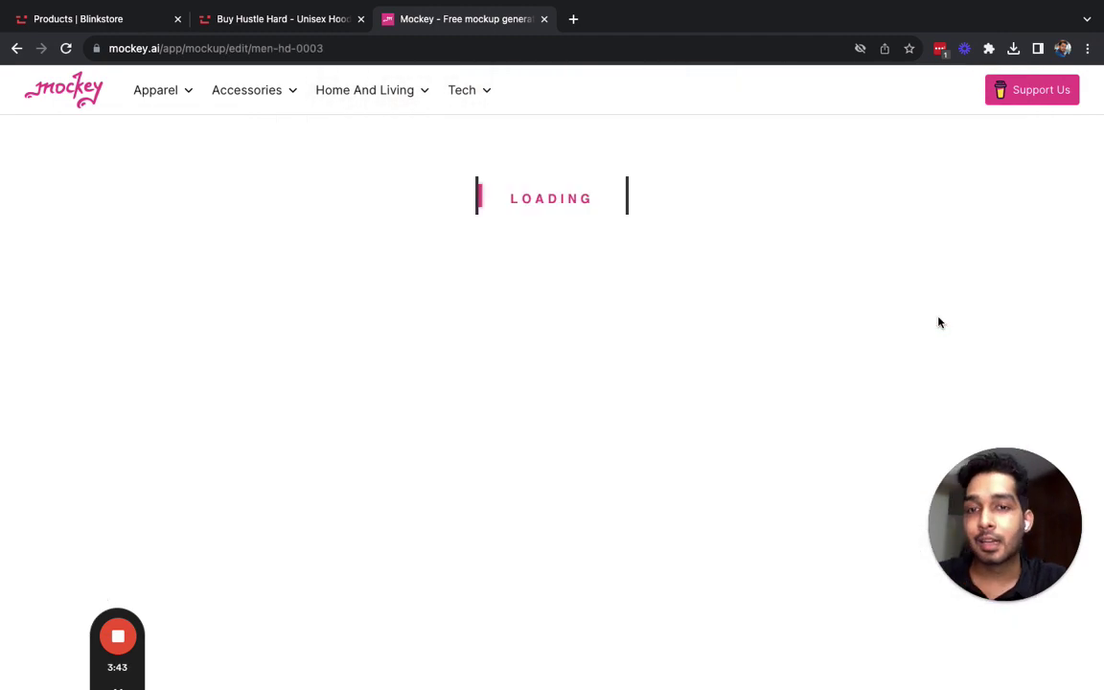
pyautogui.hotkey('ctrl', 'shift', 'Tab')
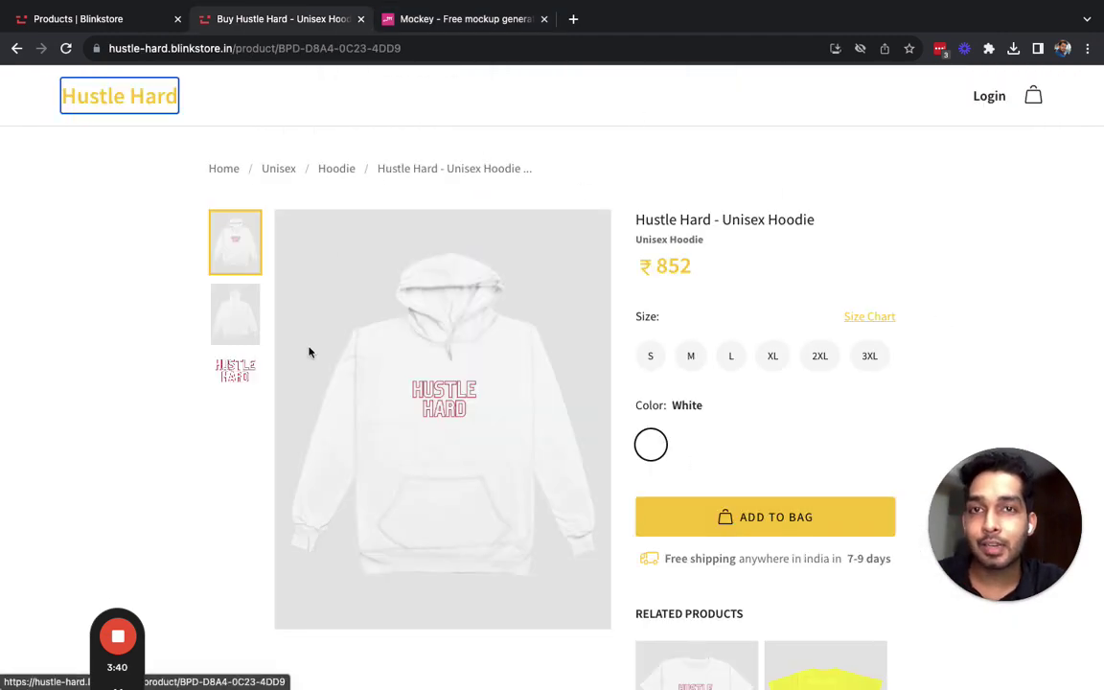
pyautogui.hotkey('ctrl', 'Tab')
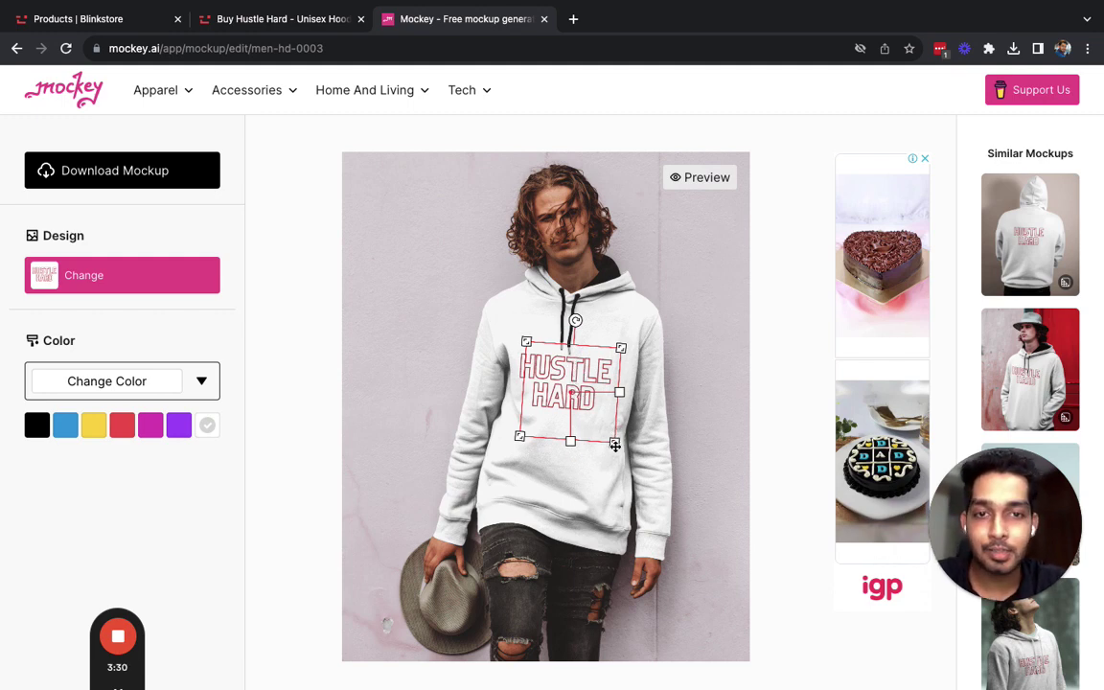
# Shrink the Hustle Hard design on the hoodie and download the mockup as men-hd-0003.png
pyautogui.moveTo(596, 431); pyautogui.dragTo(600, 390)
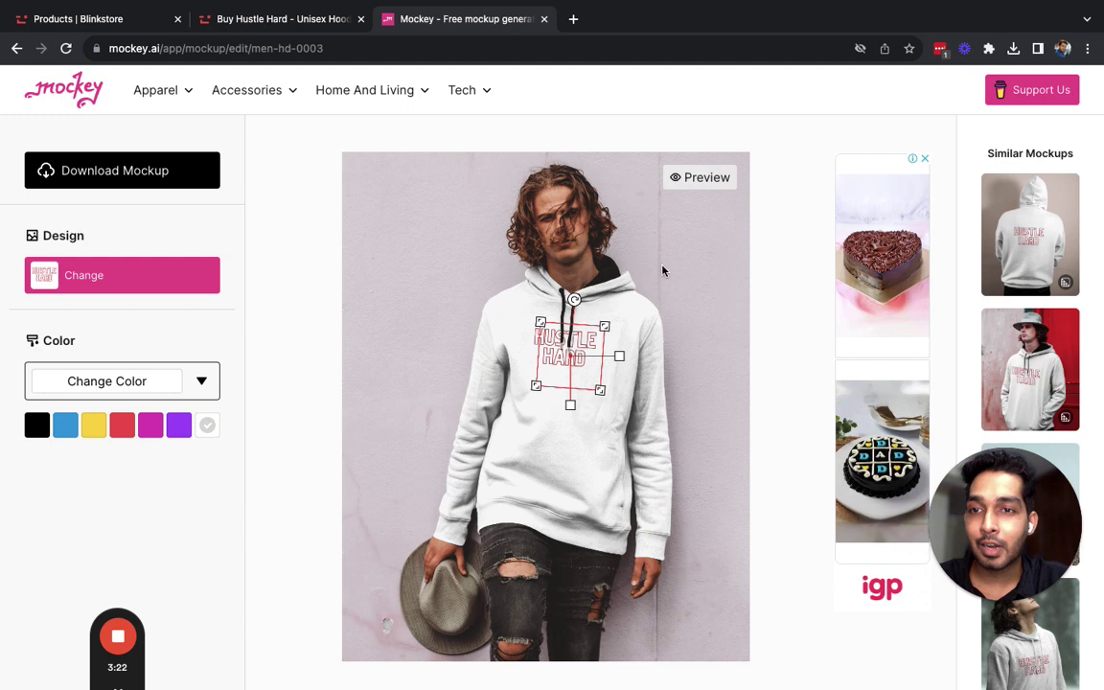
pyautogui.click(697, 186)
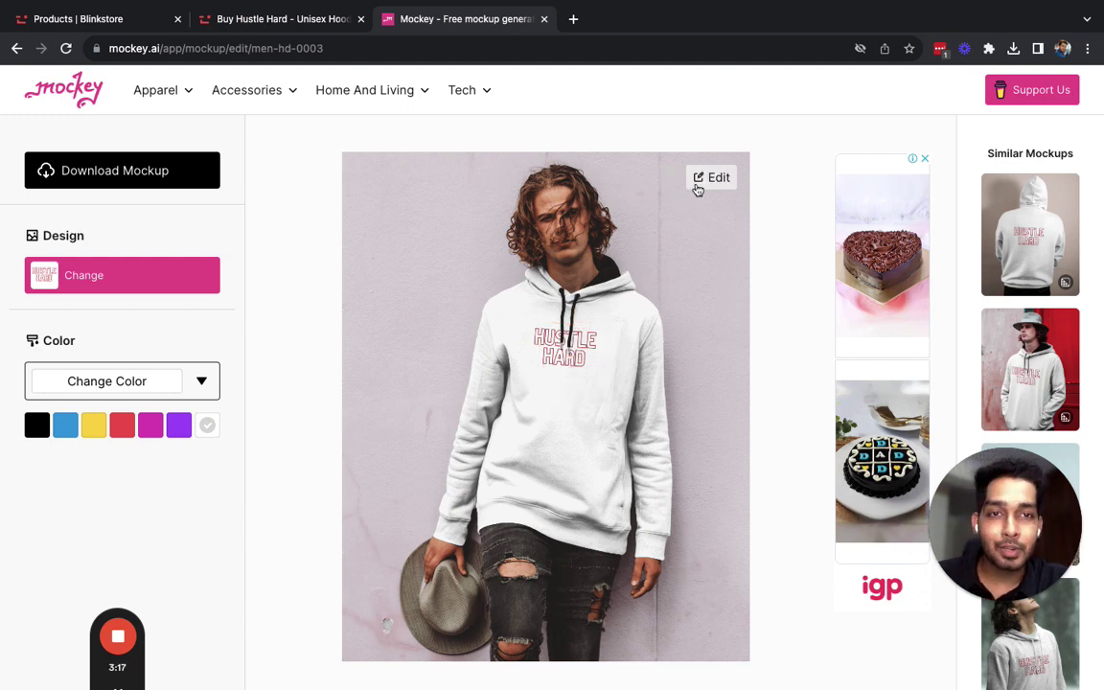
pyautogui.click(166, 178)
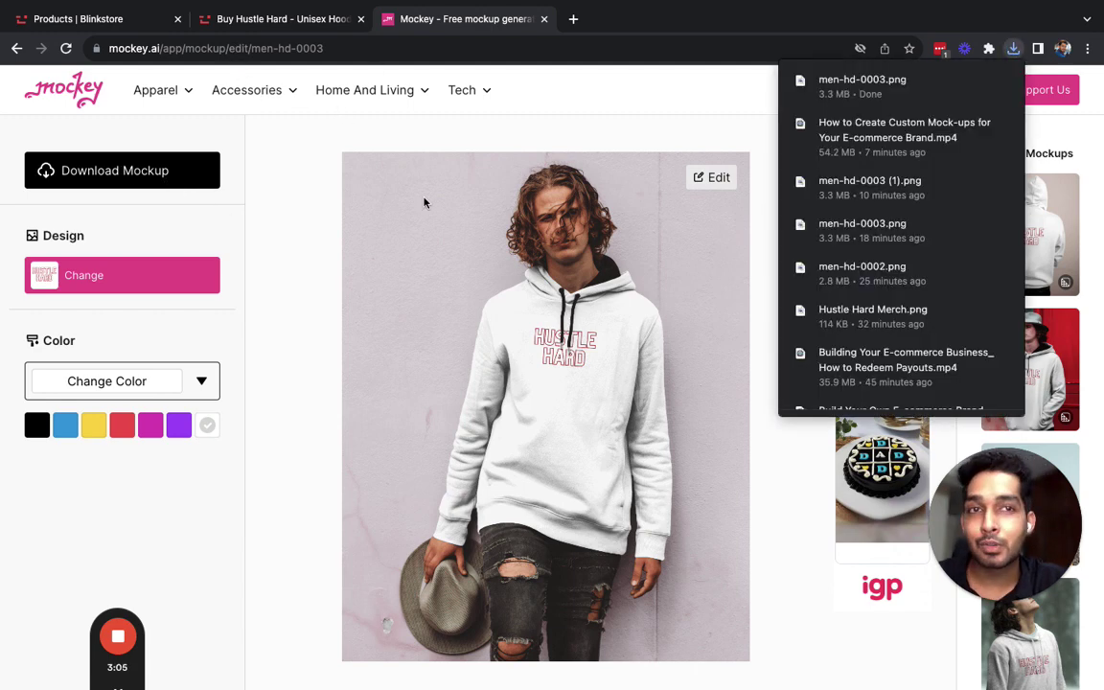
# From All Products in the seller's list, open Hustle Hard - Unisex Hoodie in the product editor
pyautogui.click(122, 21)
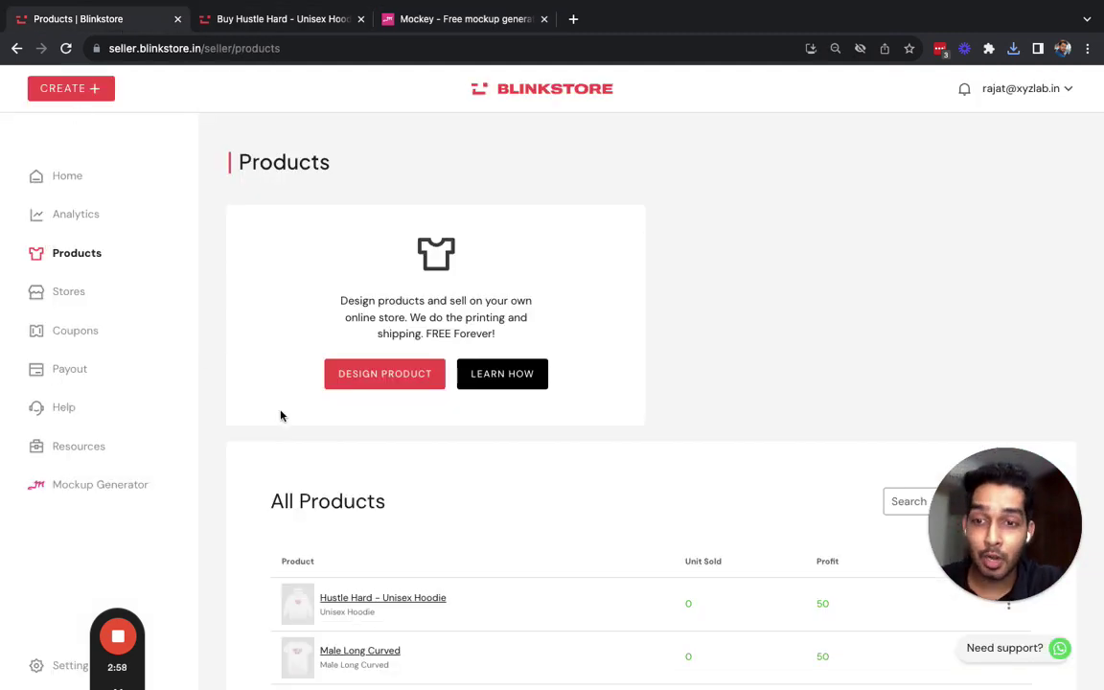
pyautogui.scroll(-1, 281, 415)
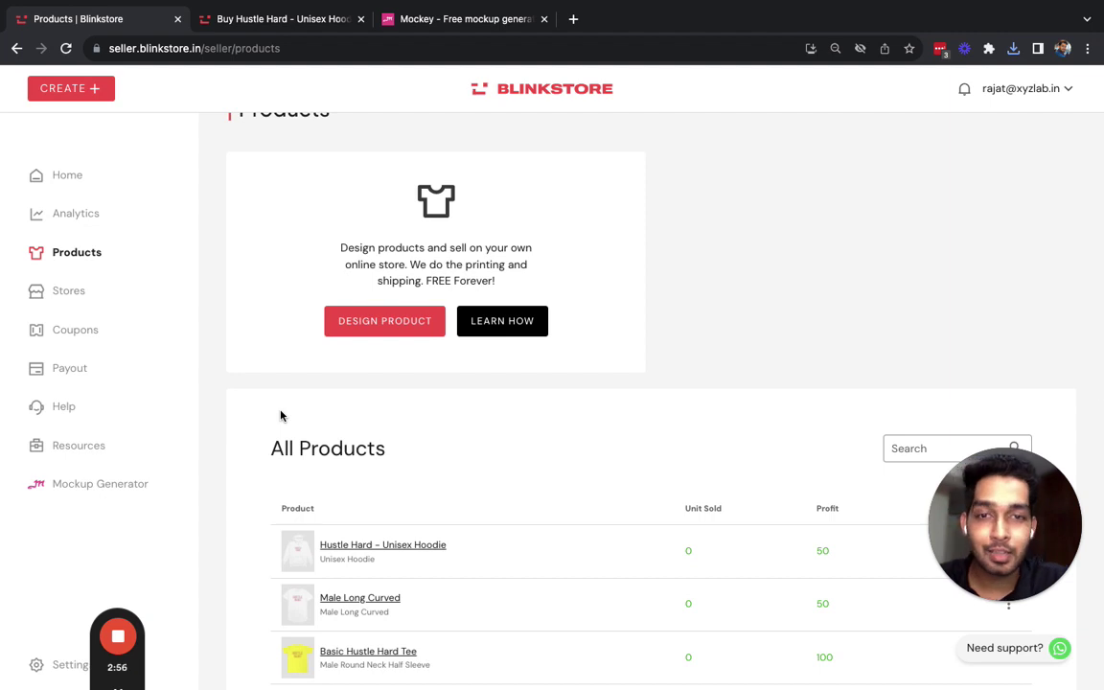
pyautogui.scroll(-2, 280, 415)
pyautogui.scroll(-2, 245, 319)
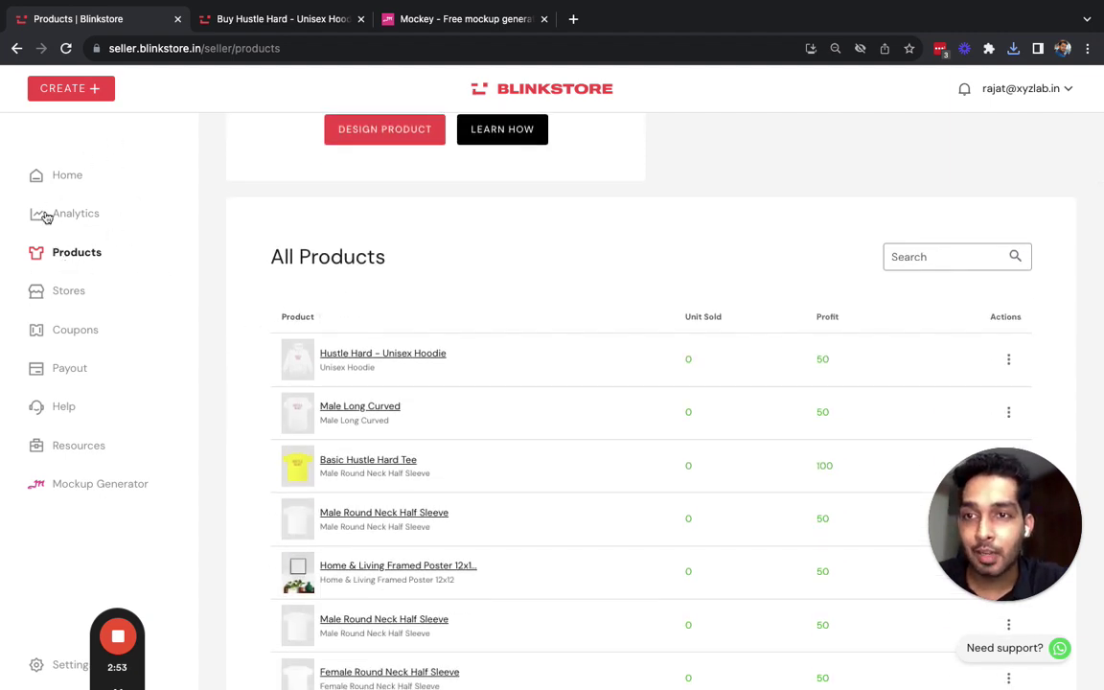
pyautogui.scroll(-2, 367, 432)
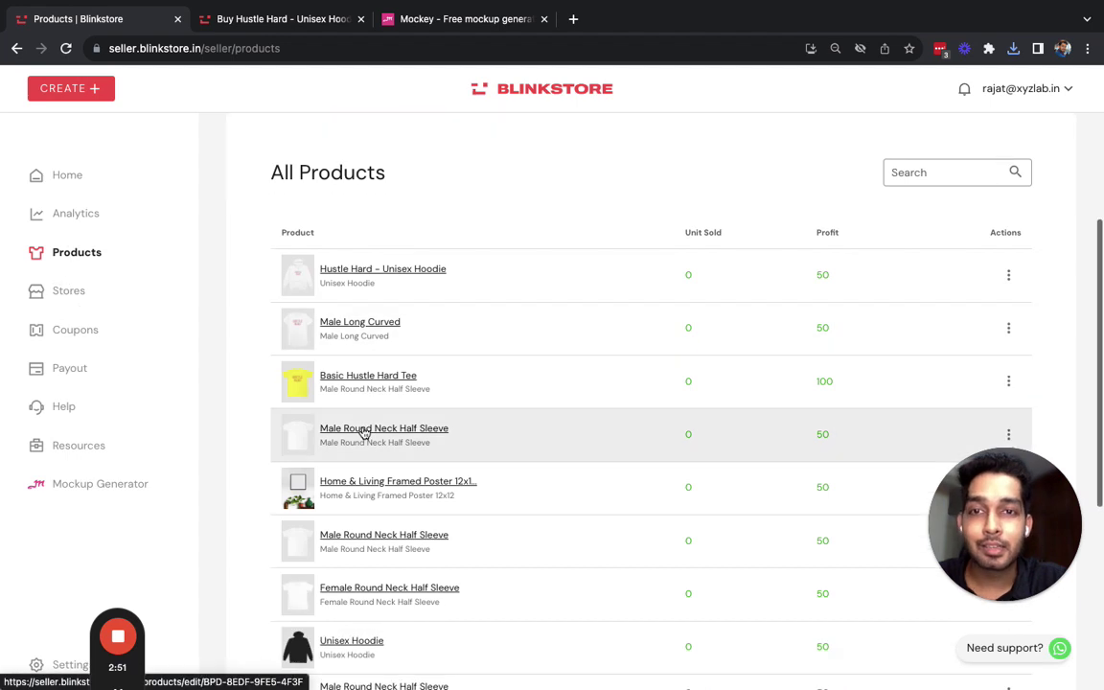
pyautogui.scroll(-1, 364, 433)
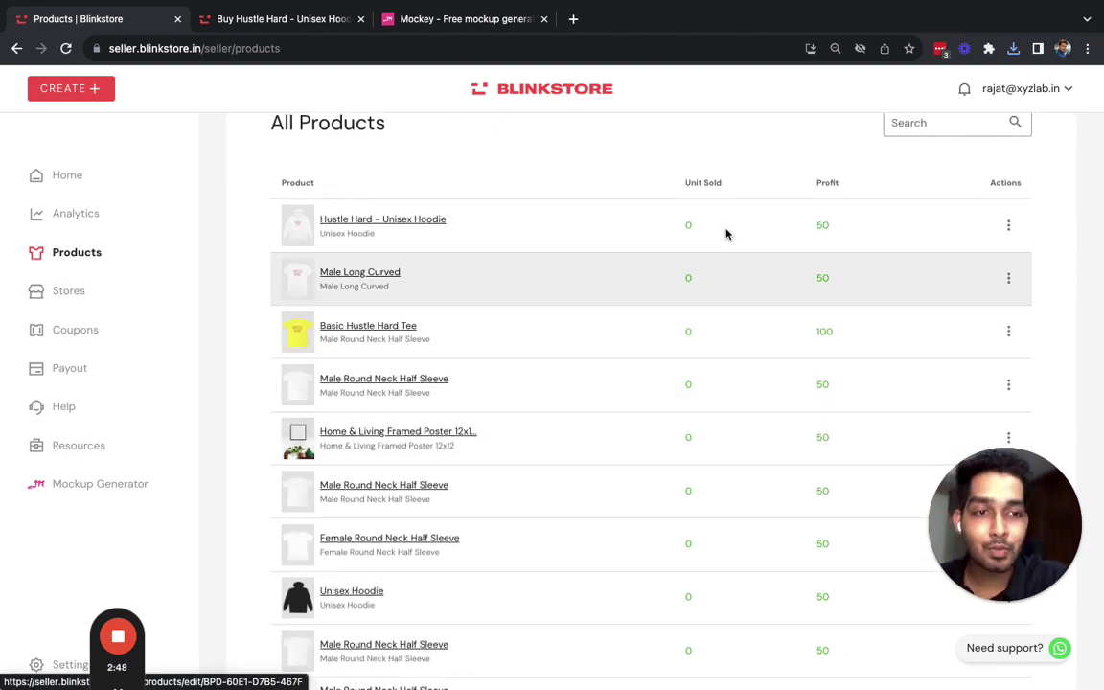
pyautogui.scroll(1, 575, 354)
pyautogui.scroll(5, 326, 247)
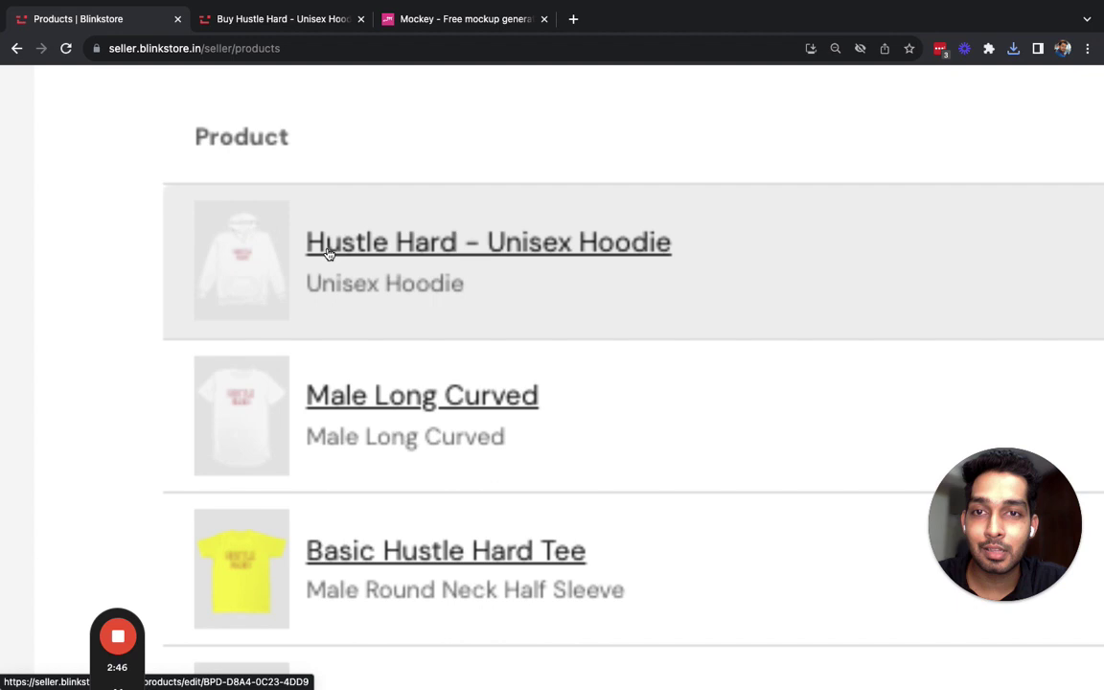
pyautogui.scroll(-5, 326, 247)
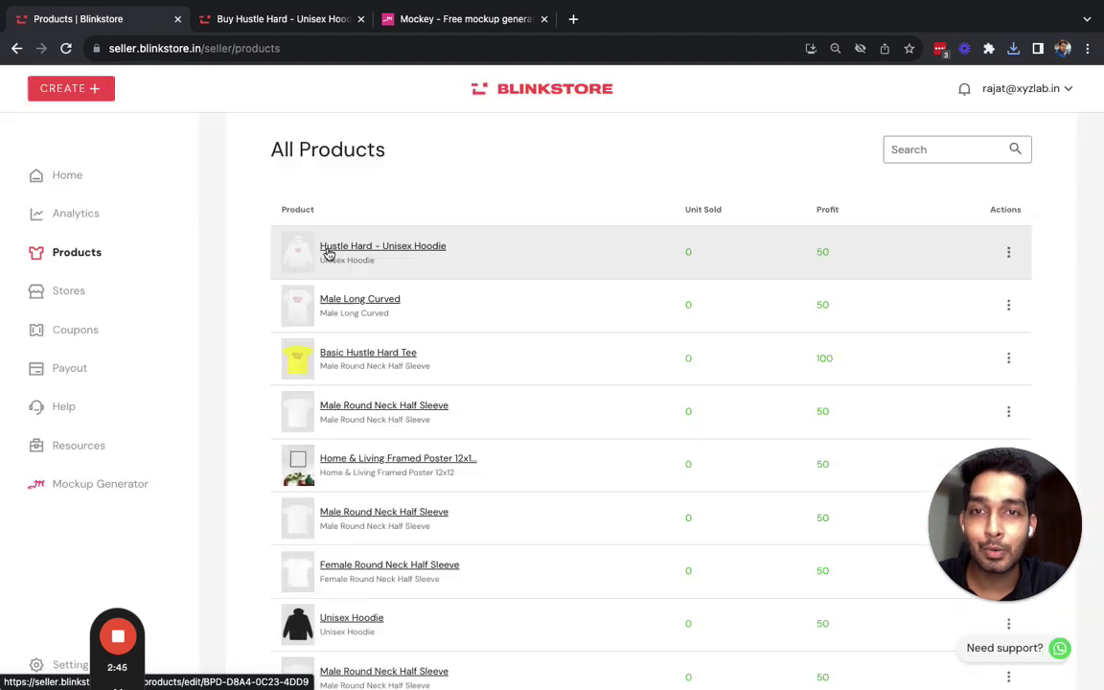
pyautogui.click(1010, 253)
pyautogui.click(964, 263)
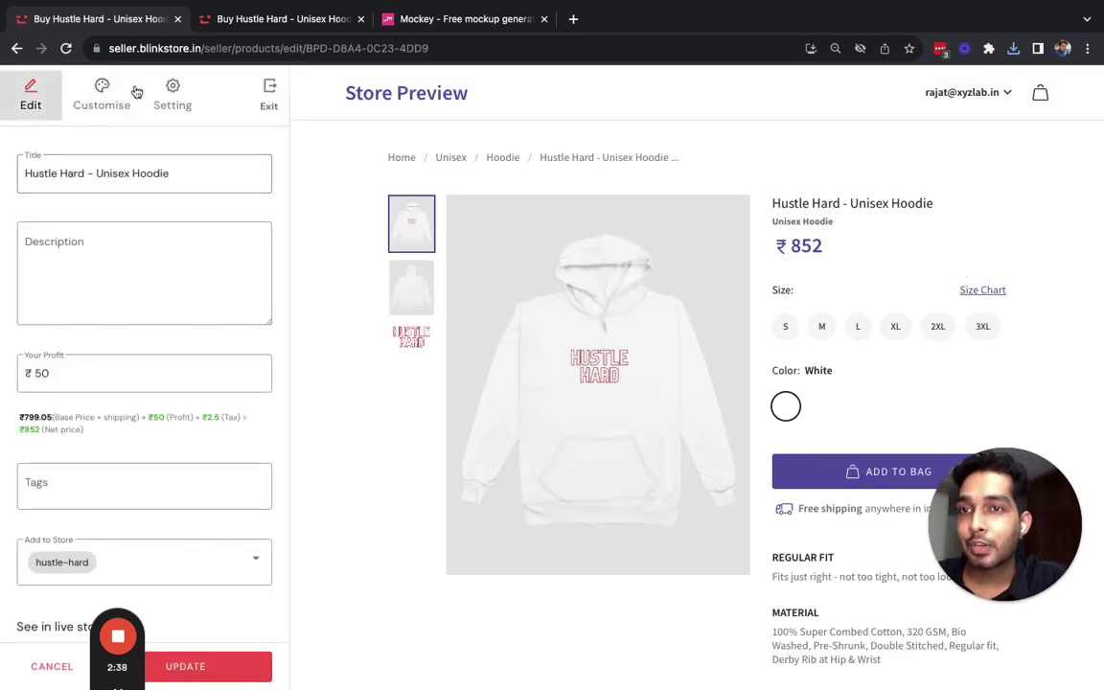
# Choose men-hd-0003.png as a custom mockup image for the hoodie
pyautogui.click(101, 99)
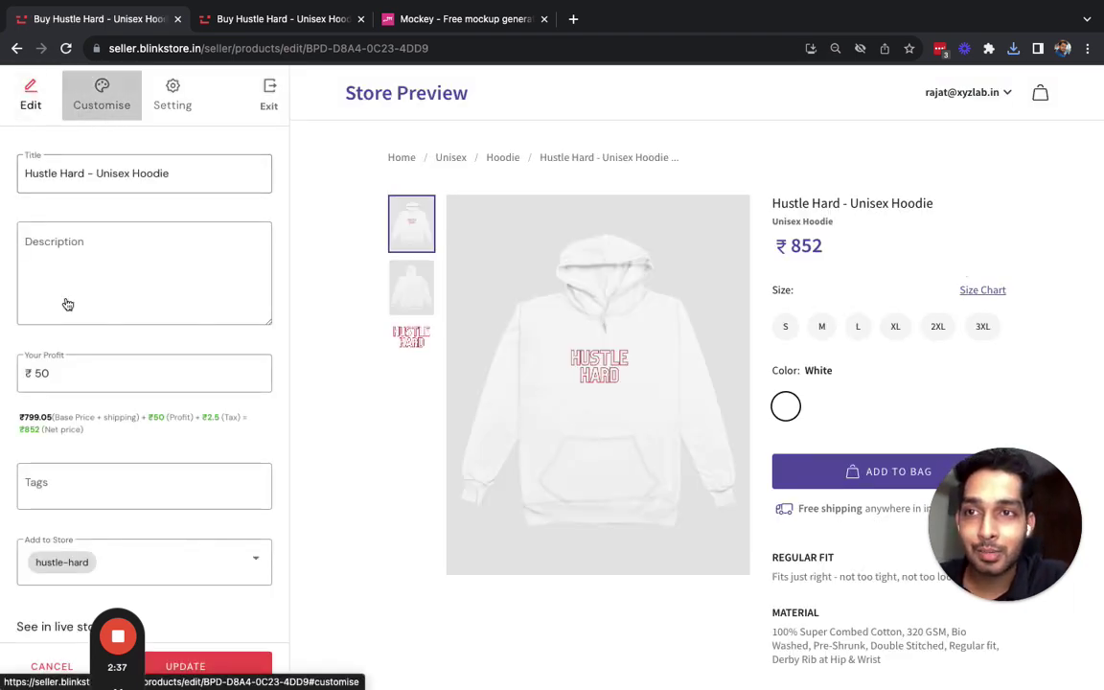
pyautogui.scroll(-1, 112, 397)
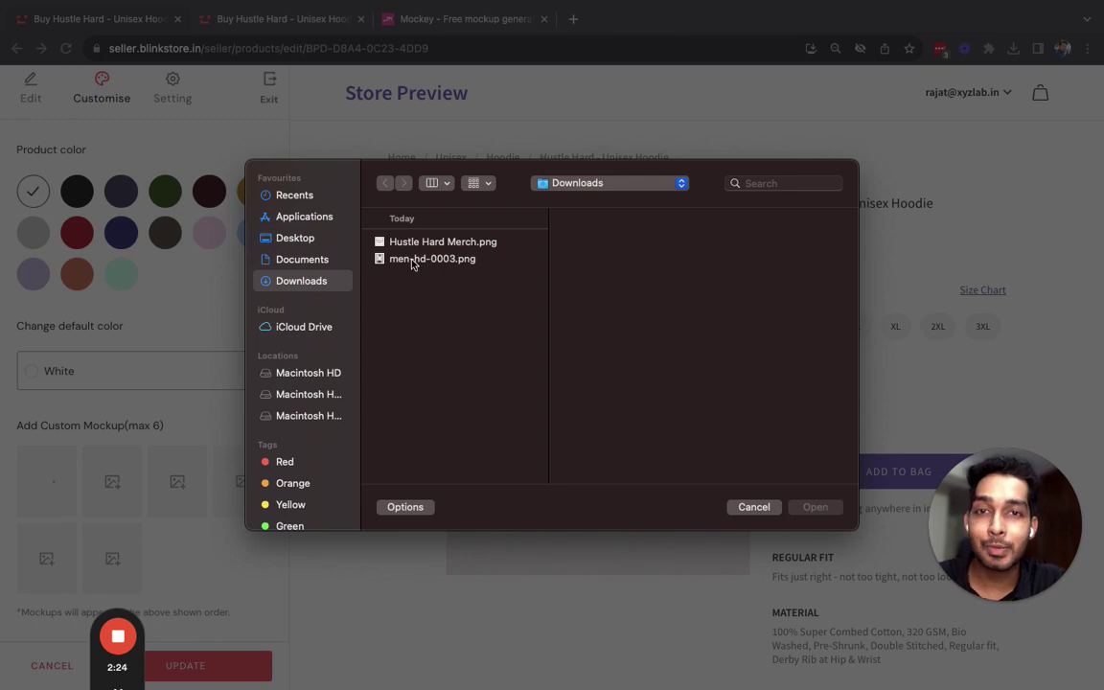
pyautogui.click(414, 259)
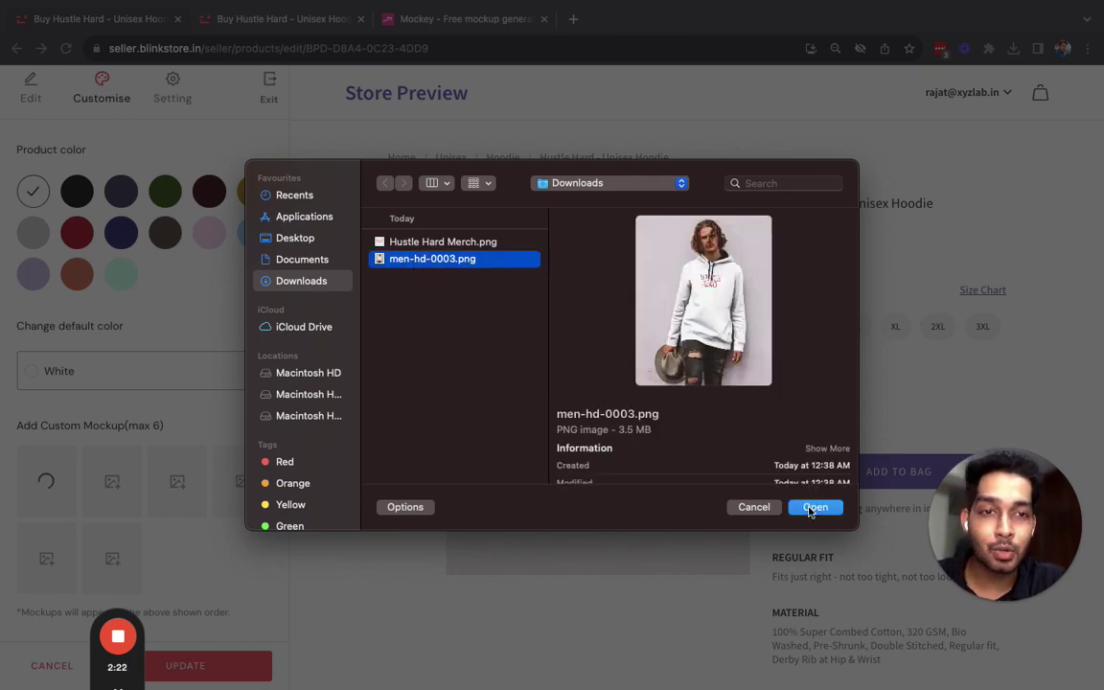
pyautogui.click(813, 508)
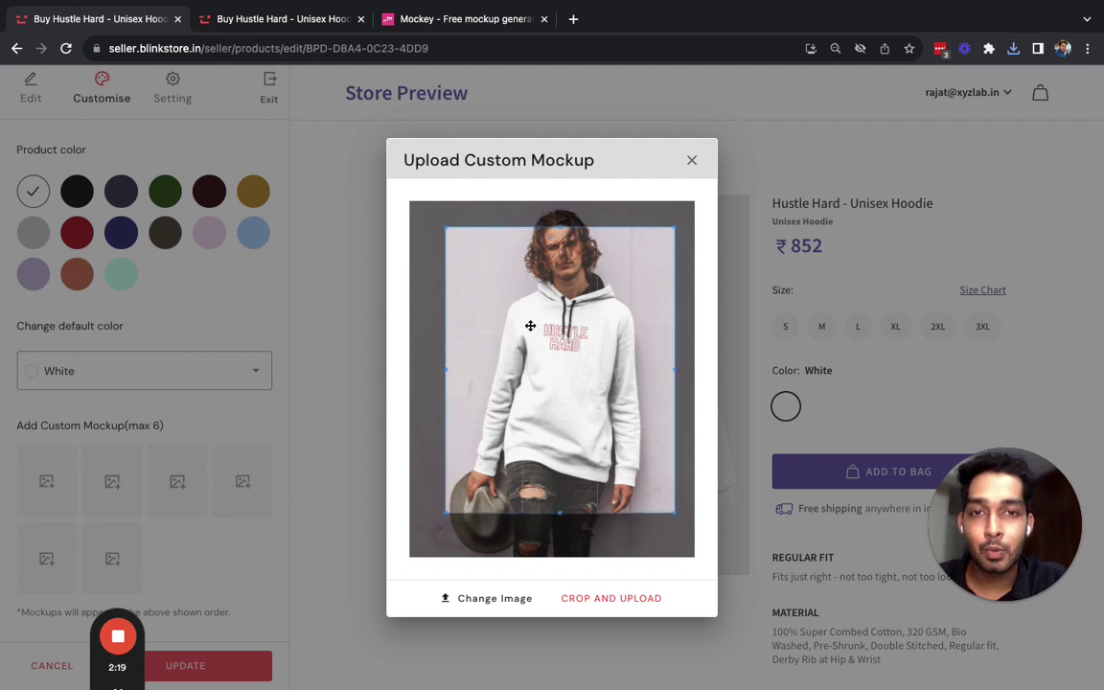
# Crop the photo around the model's upper body and upload it as the mockup
pyautogui.moveTo(531, 326); pyautogui.dragTo(550, 308)
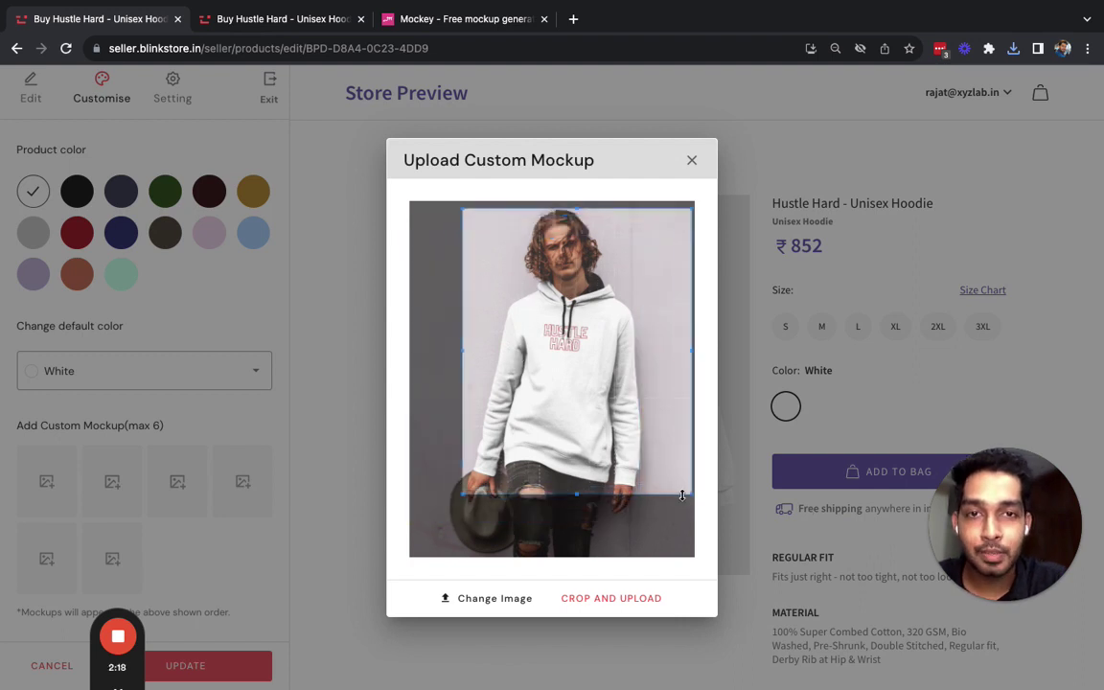
pyautogui.moveTo(683, 495); pyautogui.dragTo(650, 444)
pyautogui.moveTo(592, 370); pyautogui.dragTo(599, 364)
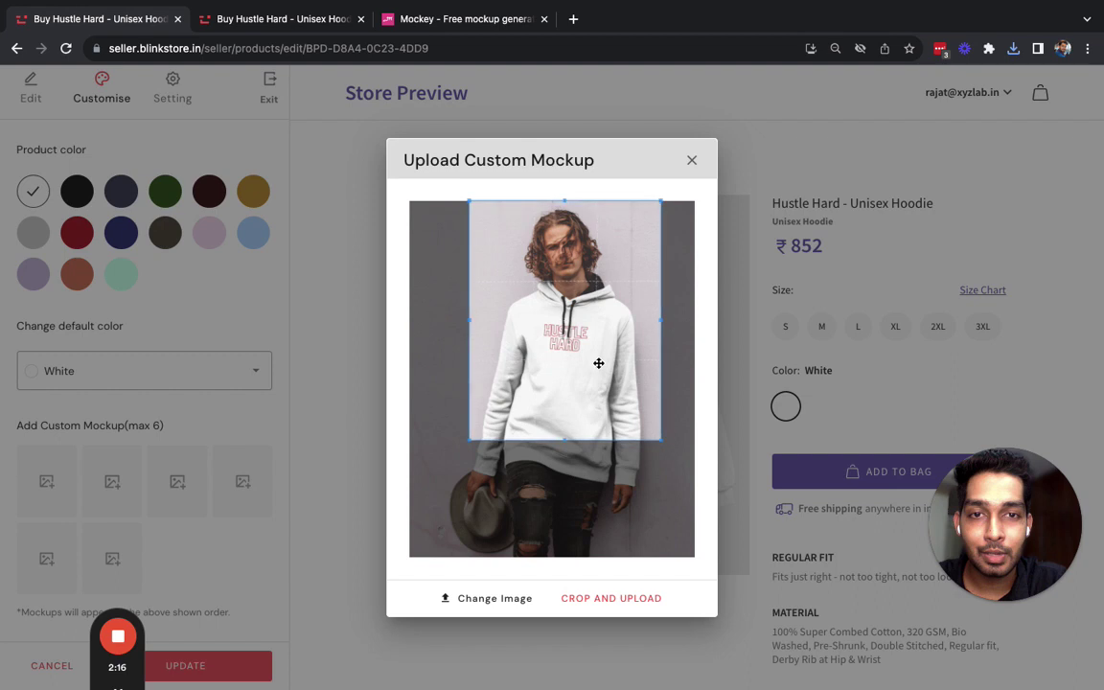
pyautogui.click(611, 598)
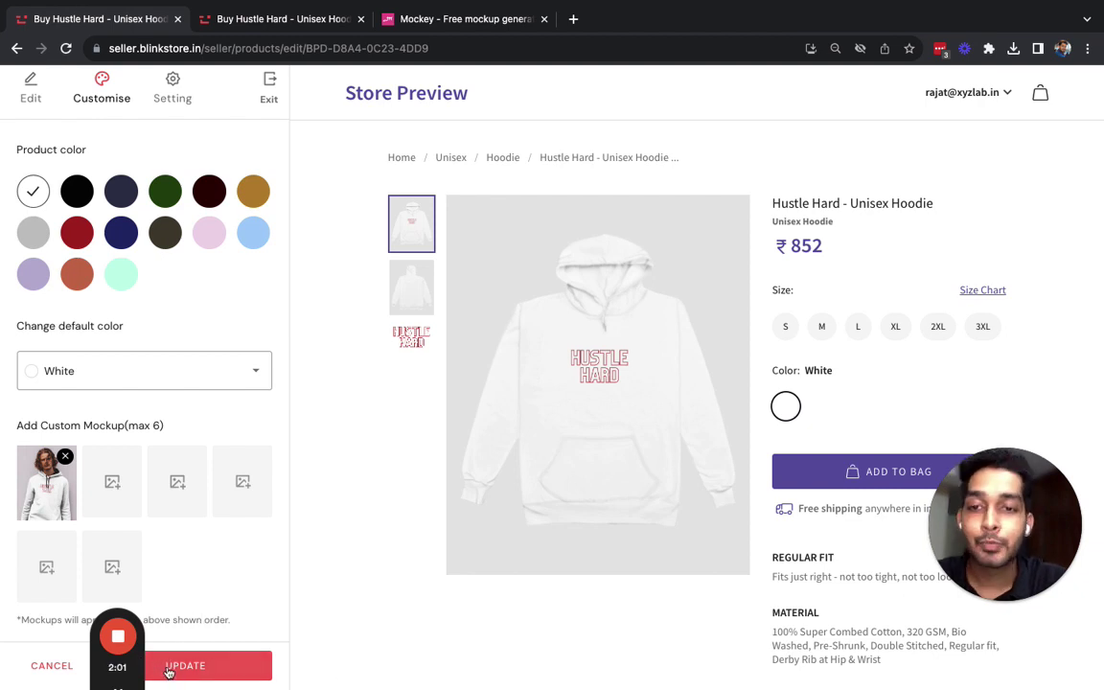
# Save the hoodie with its new custom mockup and return to the live storefront's hoodie page
pyautogui.moveTo(134, 671); pyautogui.dragTo(342, 662)
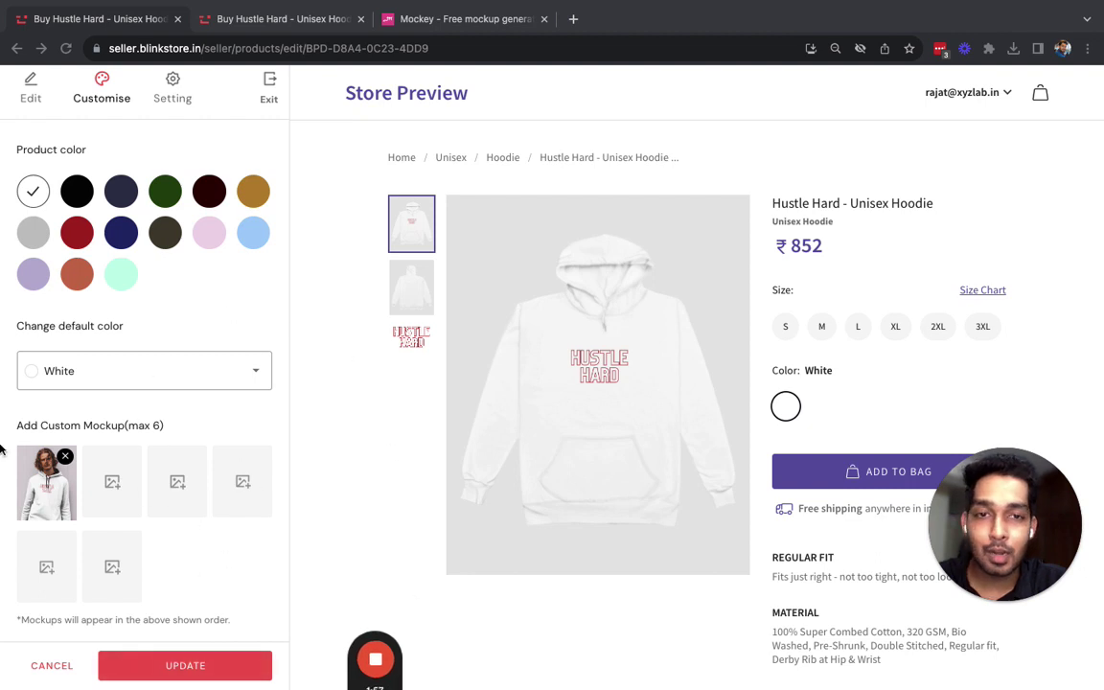
pyautogui.click(169, 668)
pyautogui.click(169, 669)
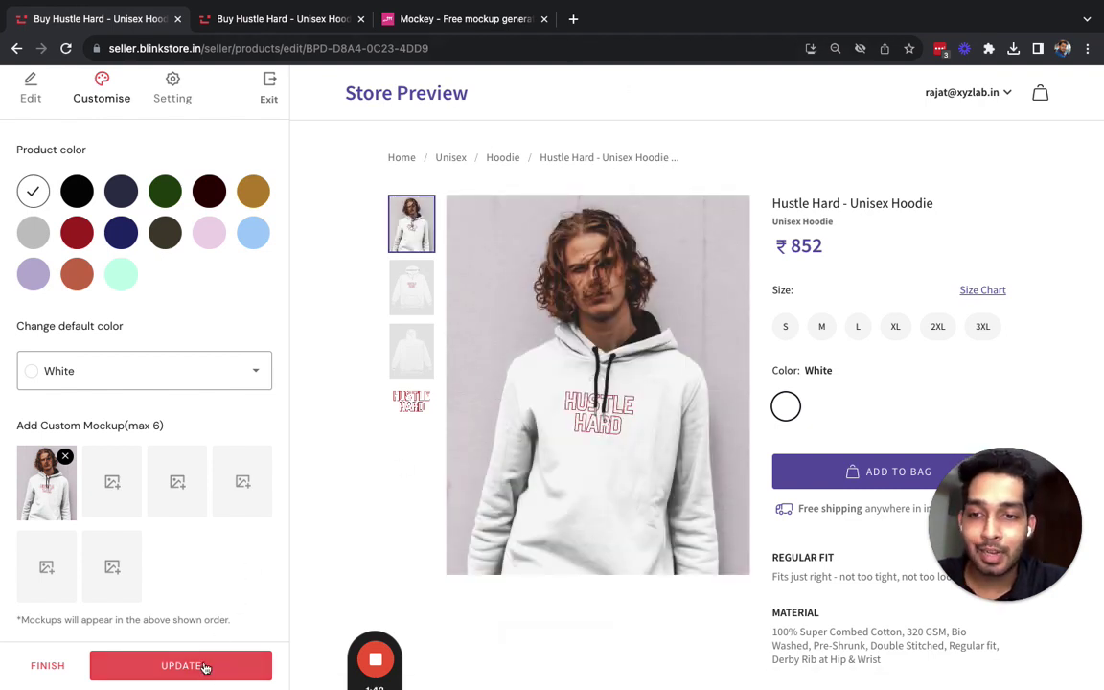
pyautogui.click(283, 24)
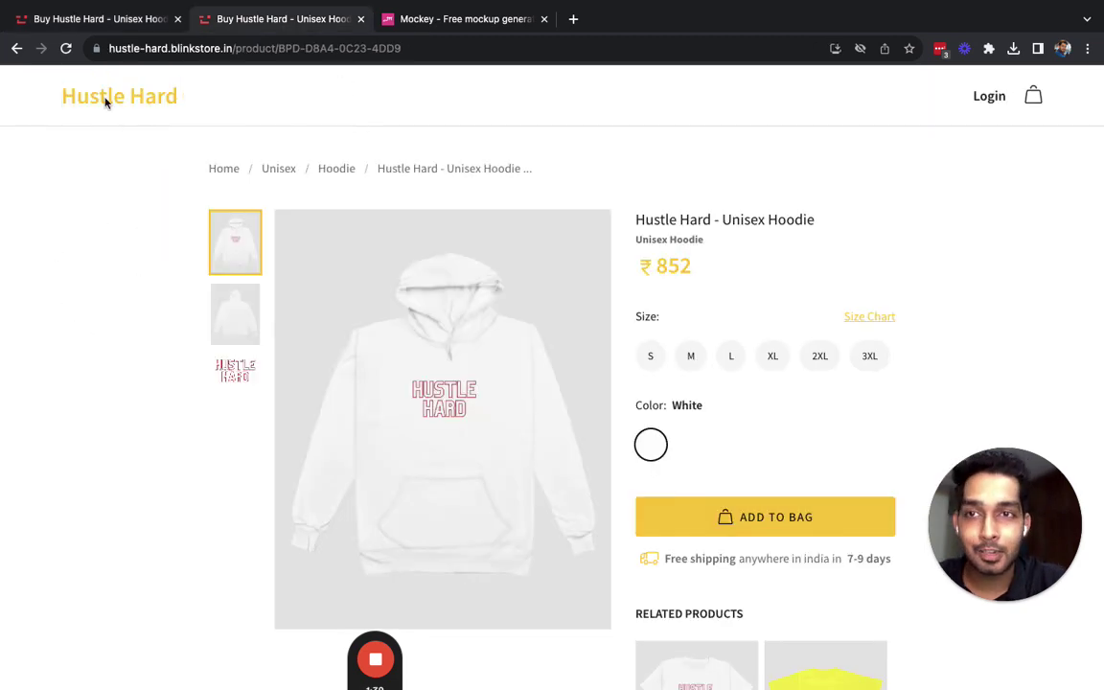
# Reload the storefront and check the Hustle Hard home page shows the model photo for Hoodies
pyautogui.click(68, 50)
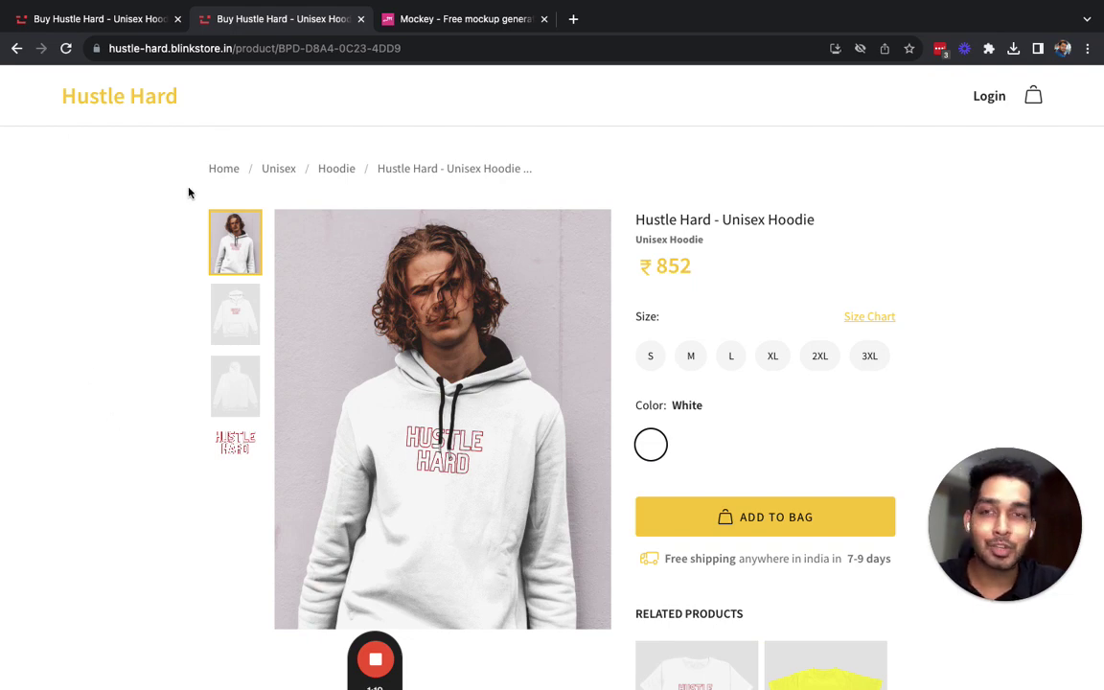
pyautogui.click(145, 103)
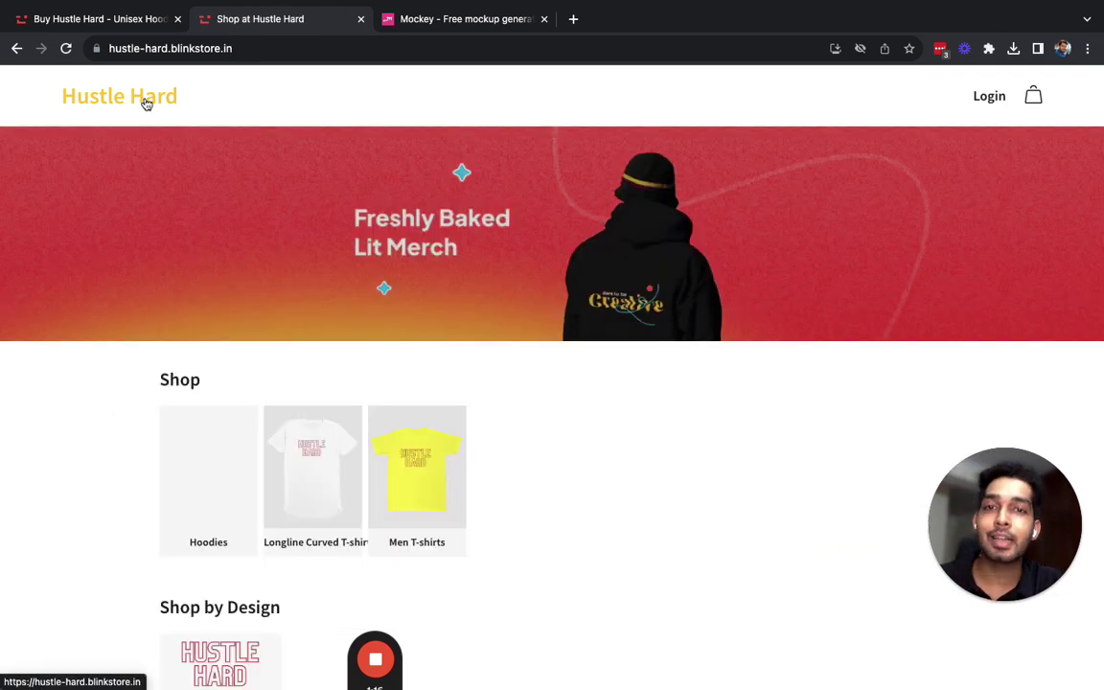
pyautogui.scroll(-3, 39, 391)
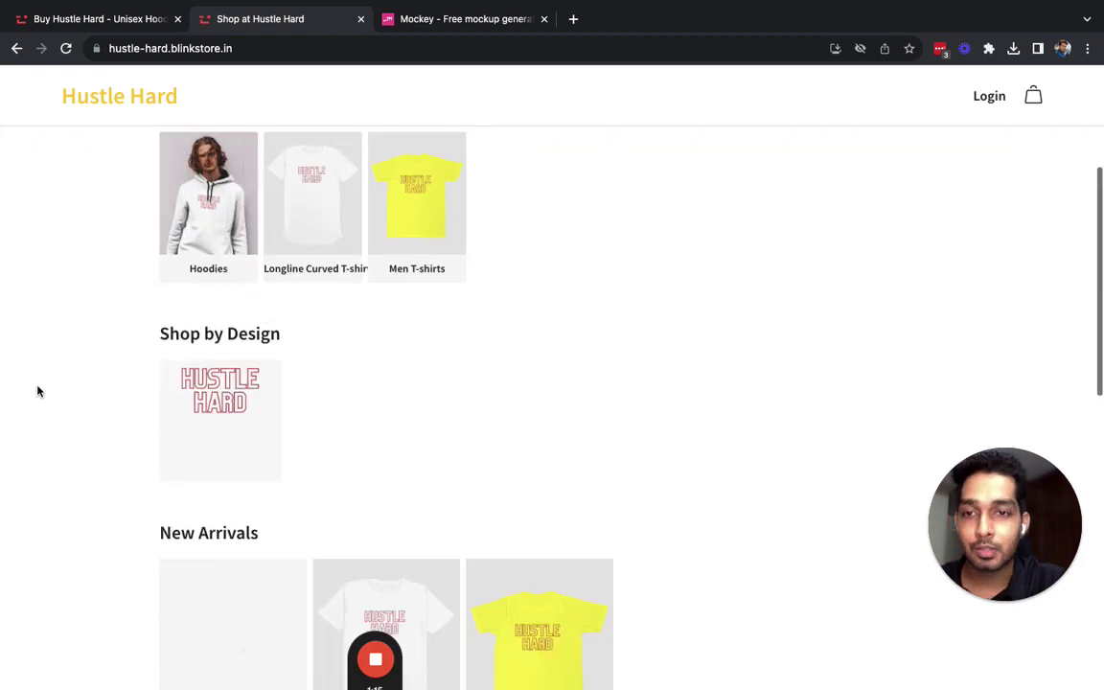
pyautogui.scroll(-3, 39, 391)
pyautogui.scroll(6, 38, 391)
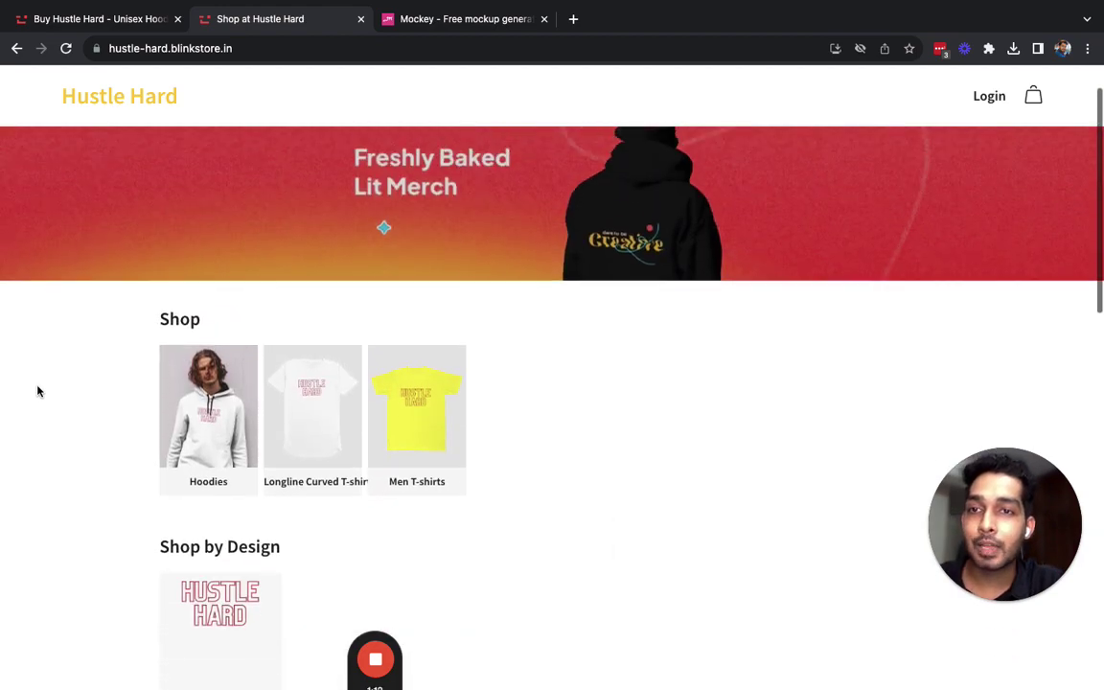
pyautogui.scroll(1, 39, 391)
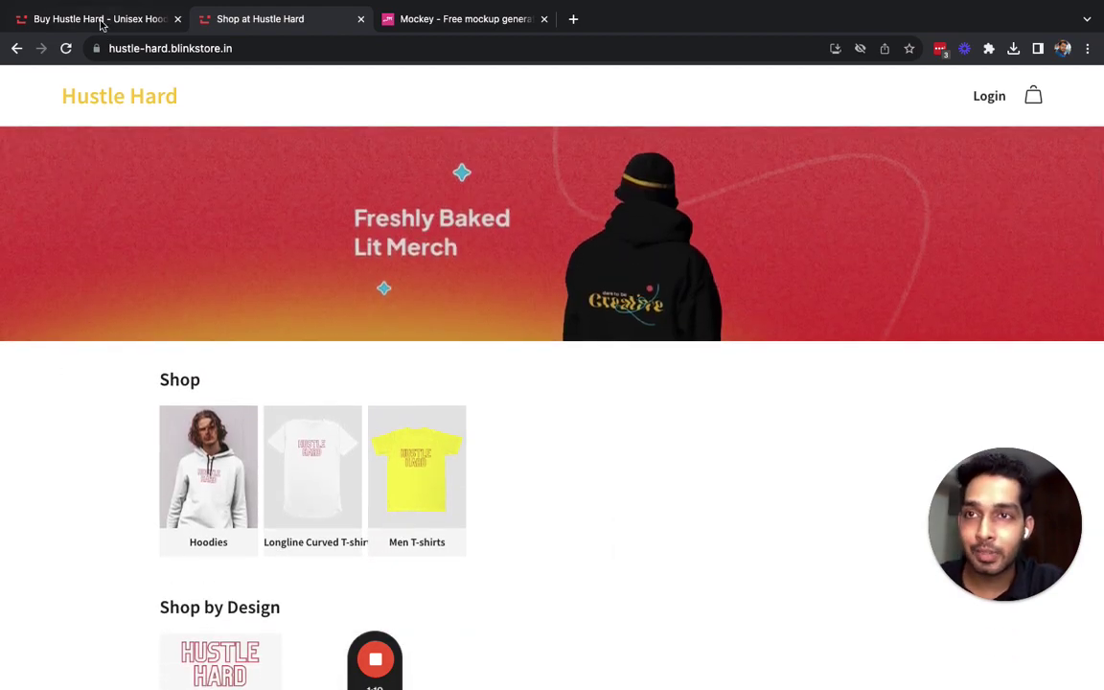
pyautogui.click(101, 23)
# Finish the hoodie edit and open Customize Store for the Hustle Hard store
pyautogui.click(31, 662)
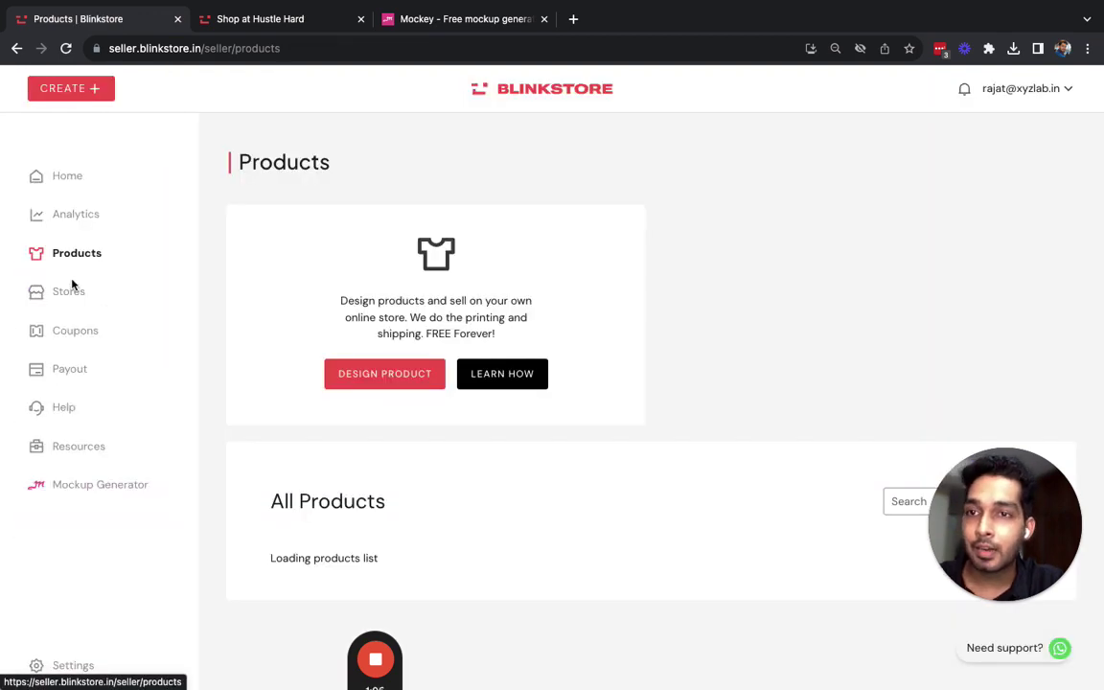
pyautogui.click(70, 288)
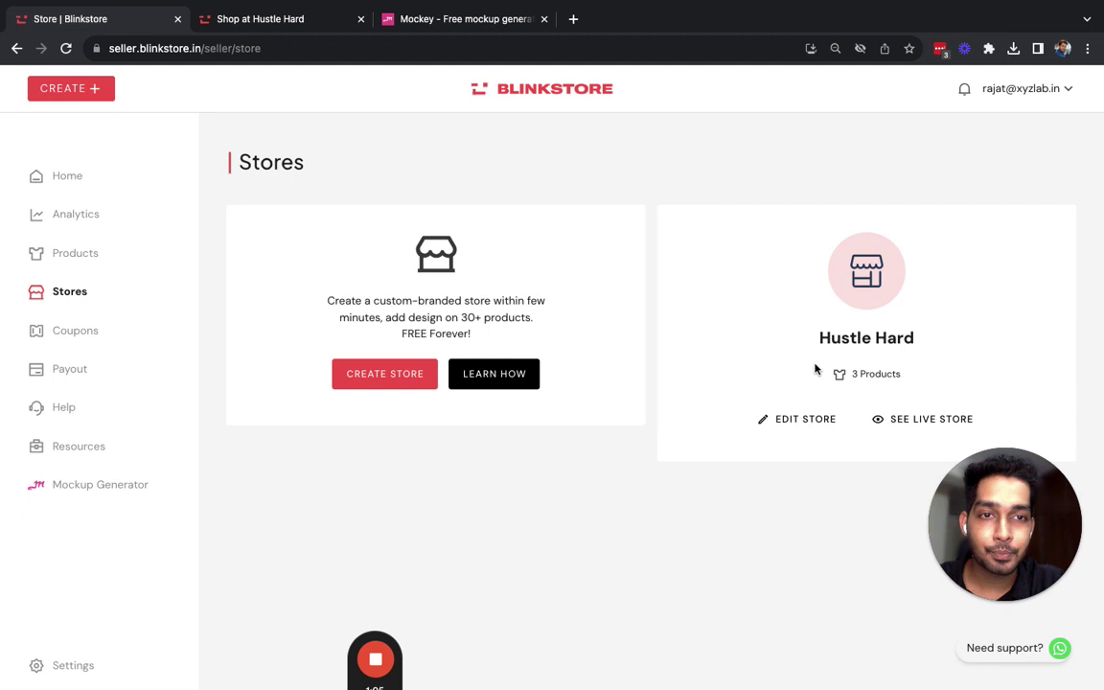
pyautogui.click(784, 419)
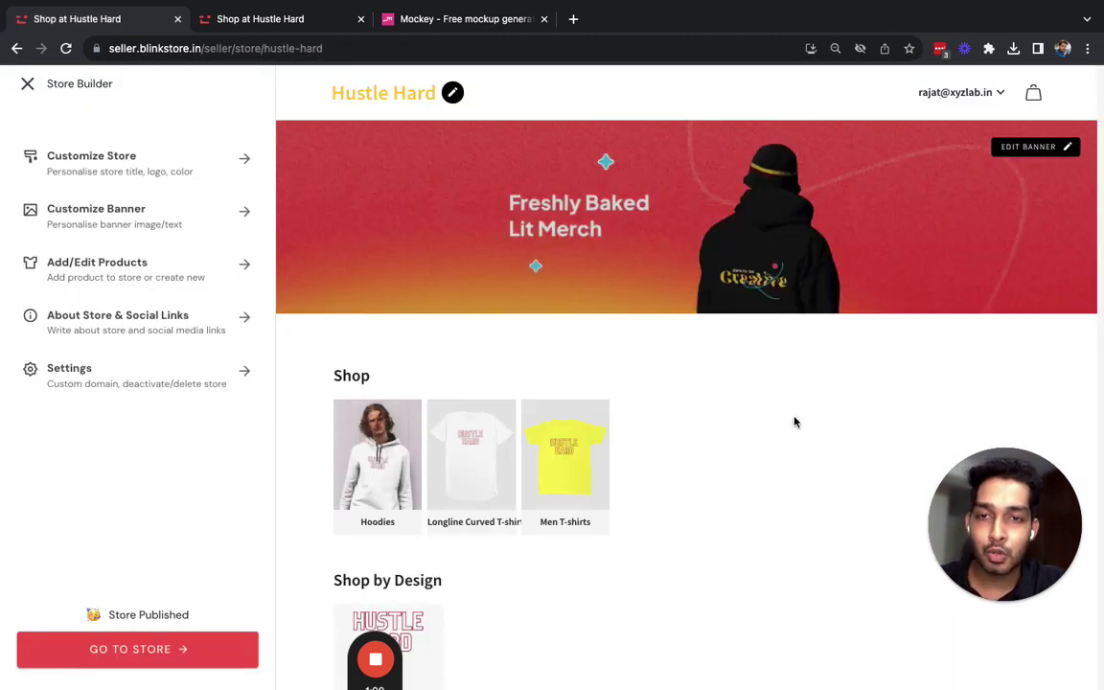
pyautogui.scroll(-2, 585, 422)
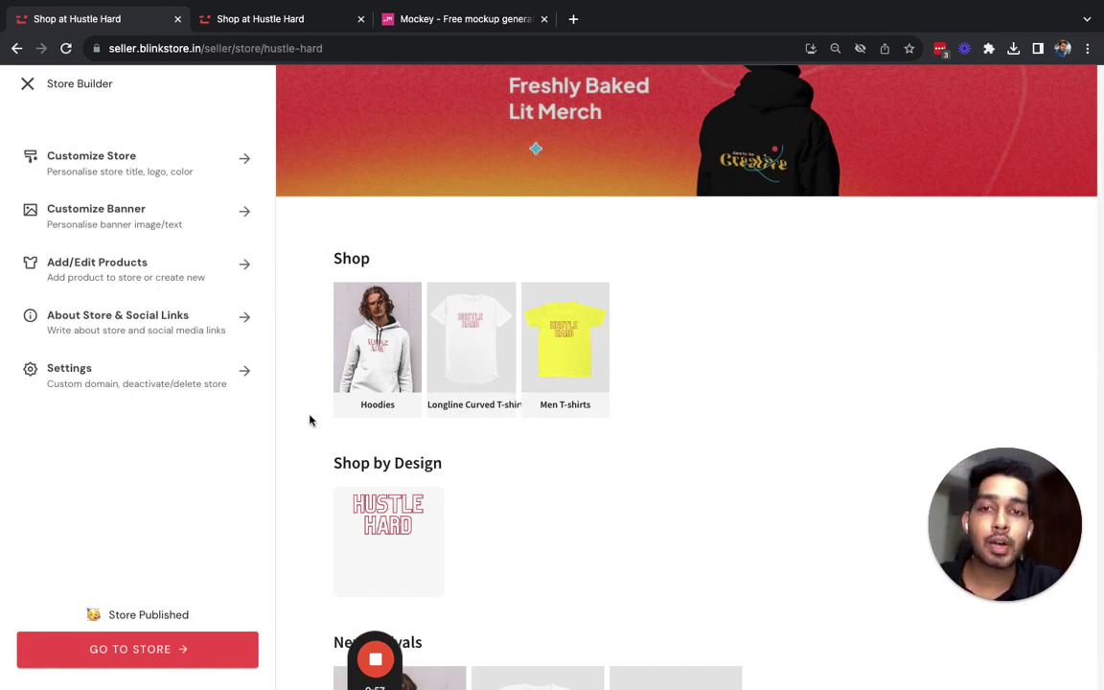
pyautogui.click(121, 181)
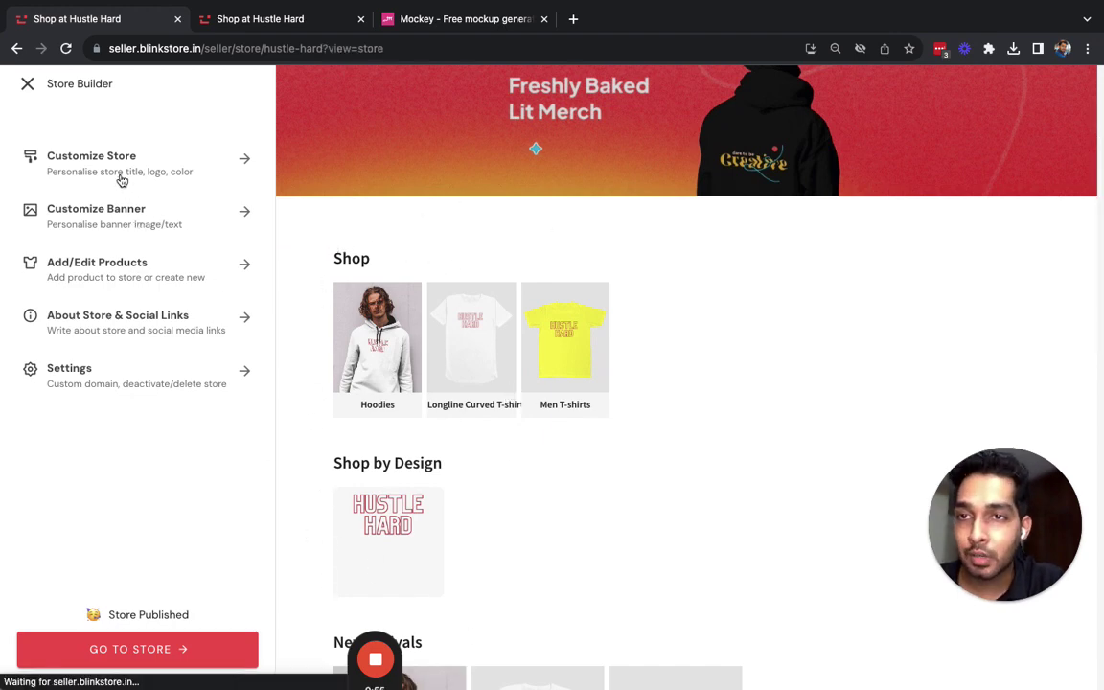
pyautogui.scroll(-3, 122, 549)
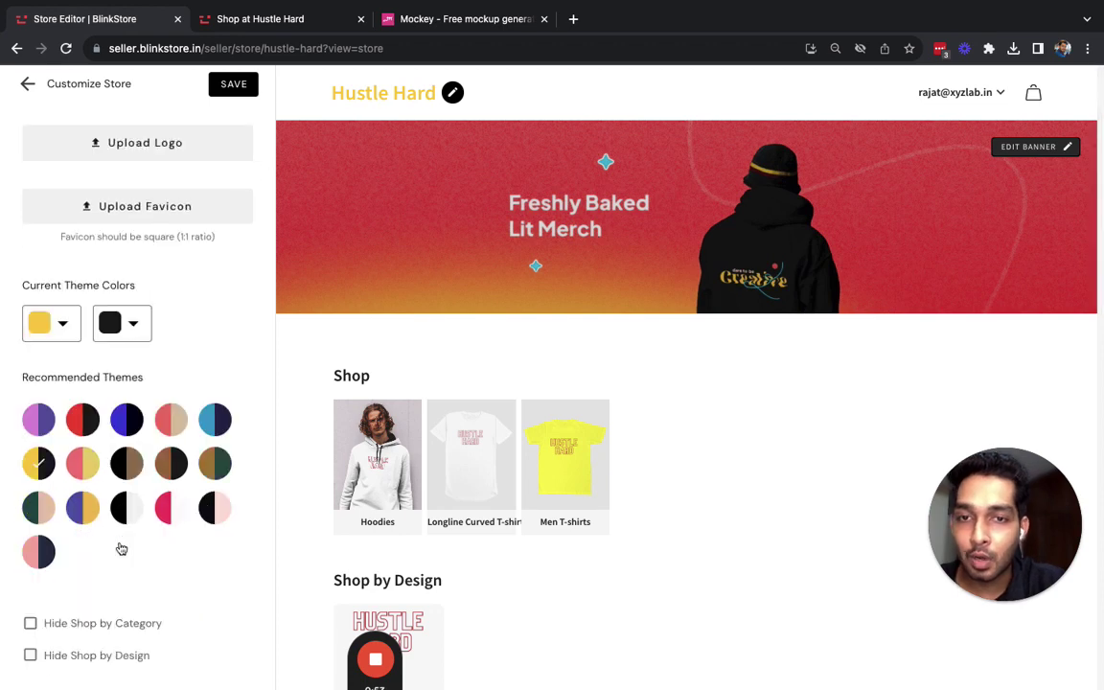
# Tick Hide Shop by Category and Hide Shop by Design, then save and publish the store
pyautogui.click(28, 624)
pyautogui.click(30, 655)
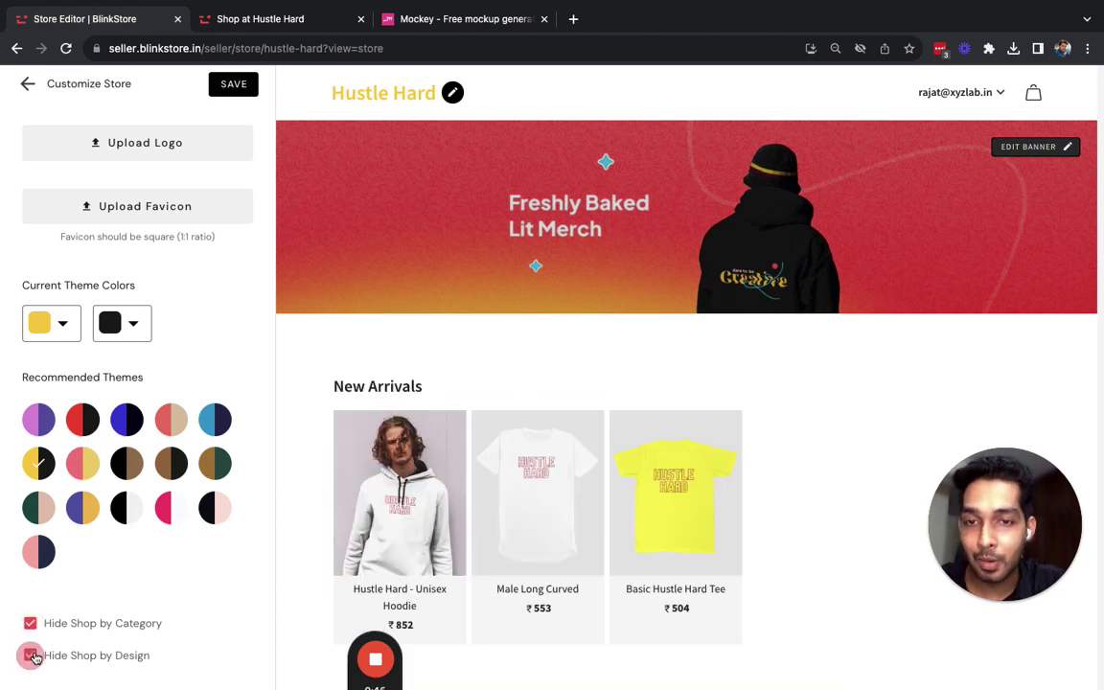
pyautogui.scroll(-1, 455, 457)
pyautogui.scroll(-5, 454, 457)
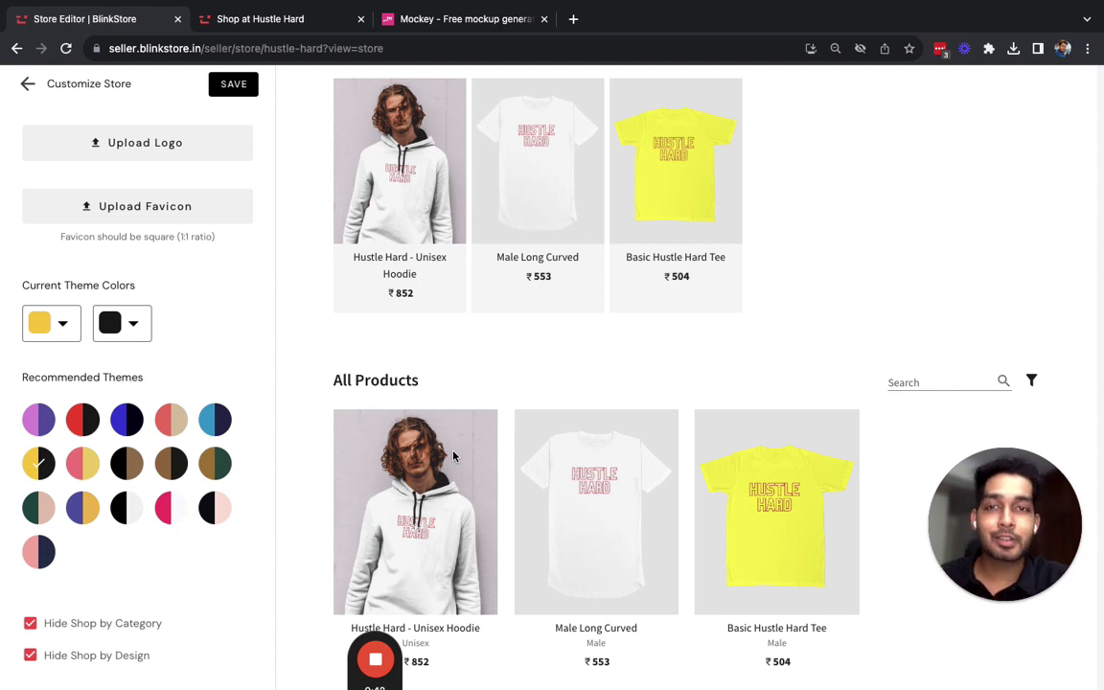
pyautogui.click(240, 88)
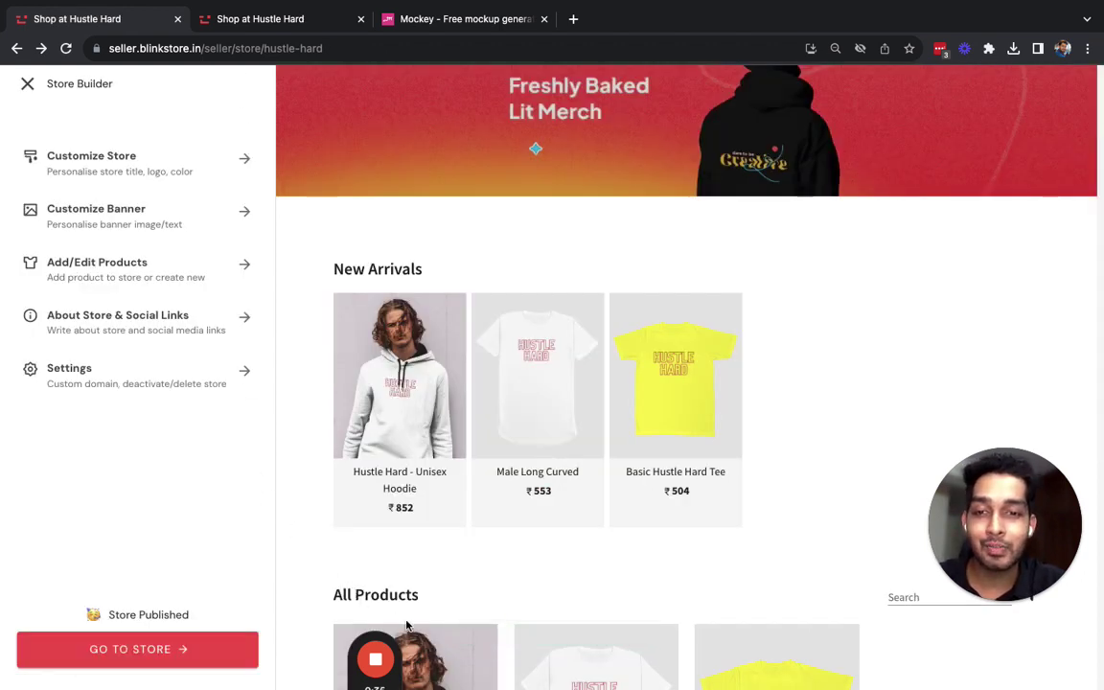
pyautogui.moveTo(414, 682); pyautogui.dragTo(296, 674)
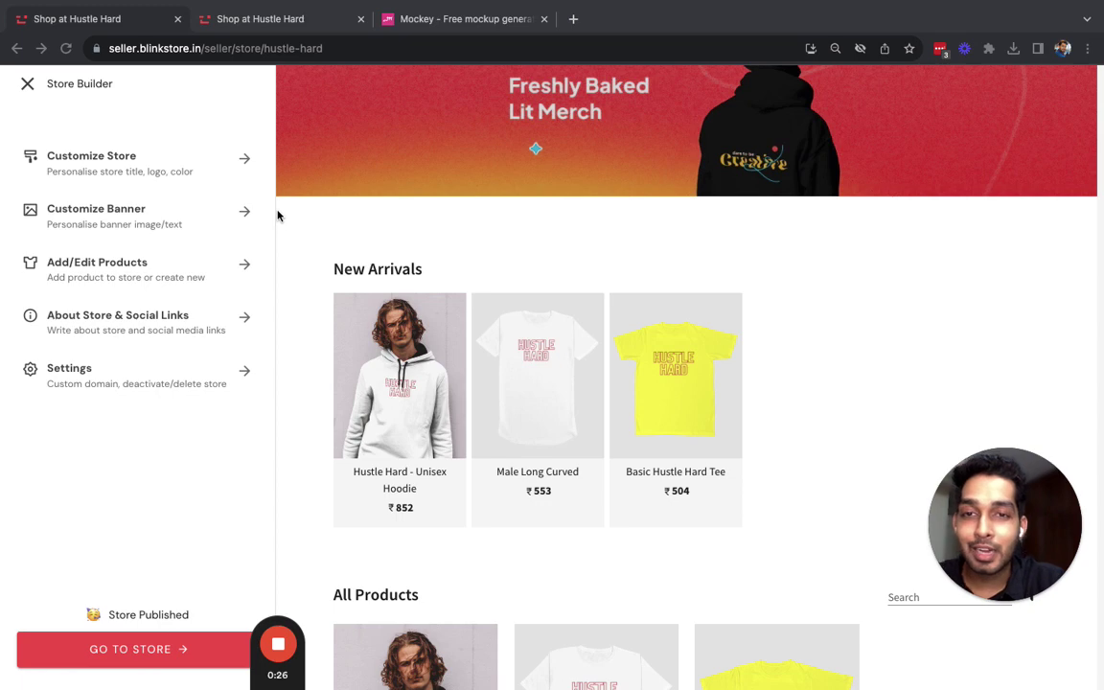
# Refresh the live Hustle Hard storefront, then return to the long-haired model's hoodie mockup in Mockey
pyautogui.click(261, 29)
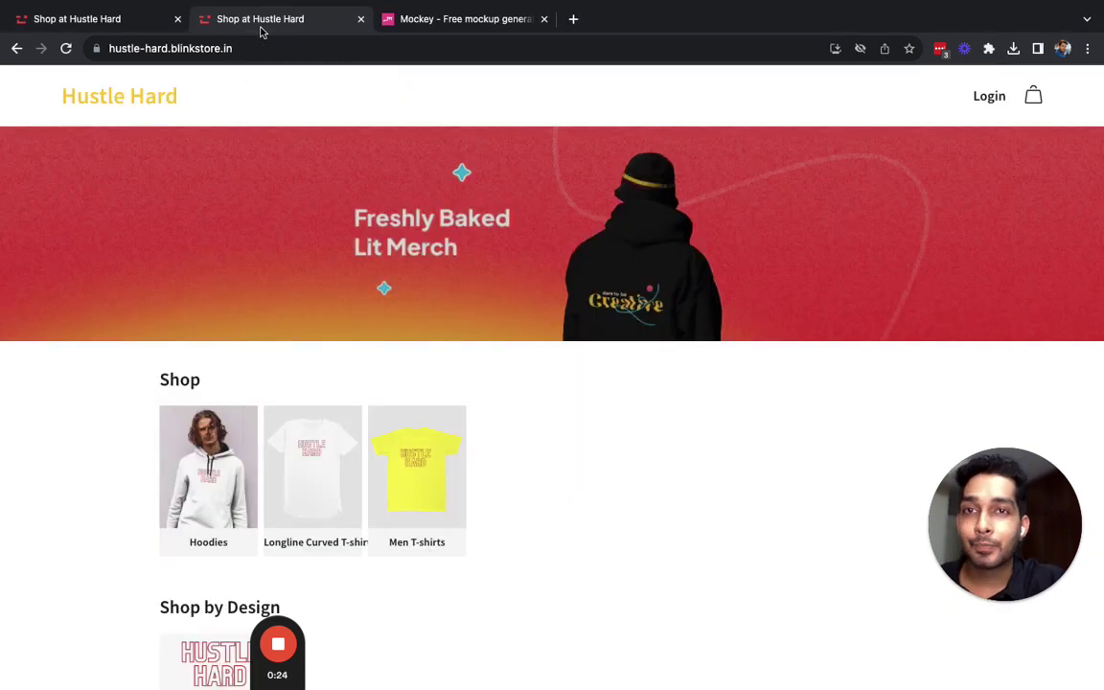
pyautogui.scroll(-3, 259, 216)
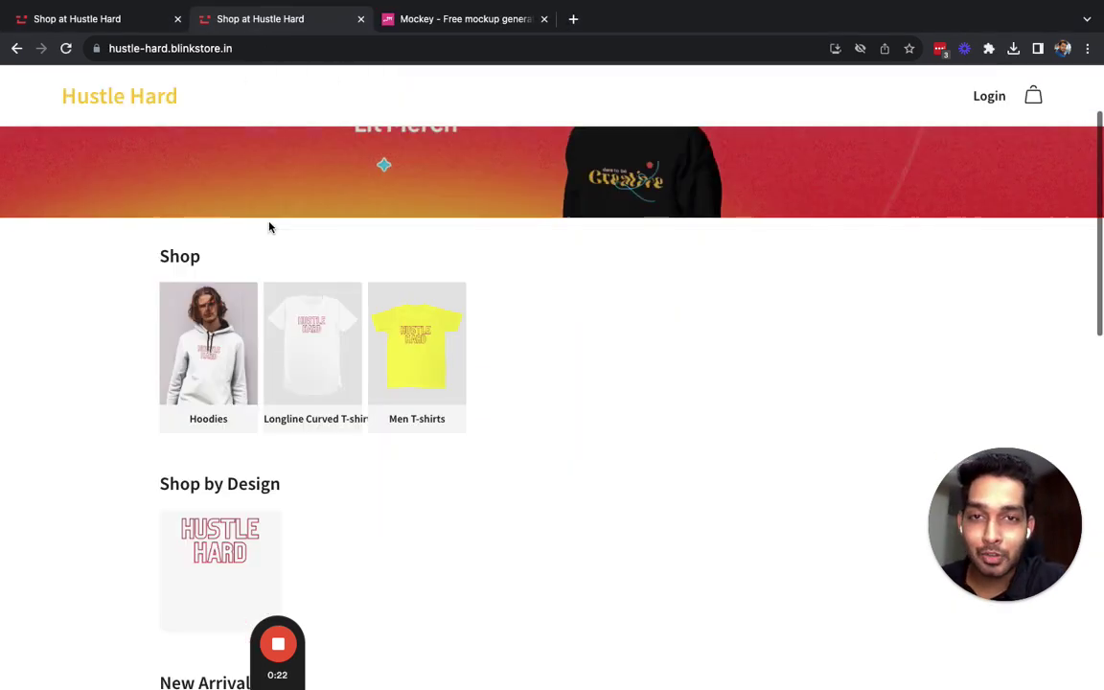
pyautogui.click(68, 57)
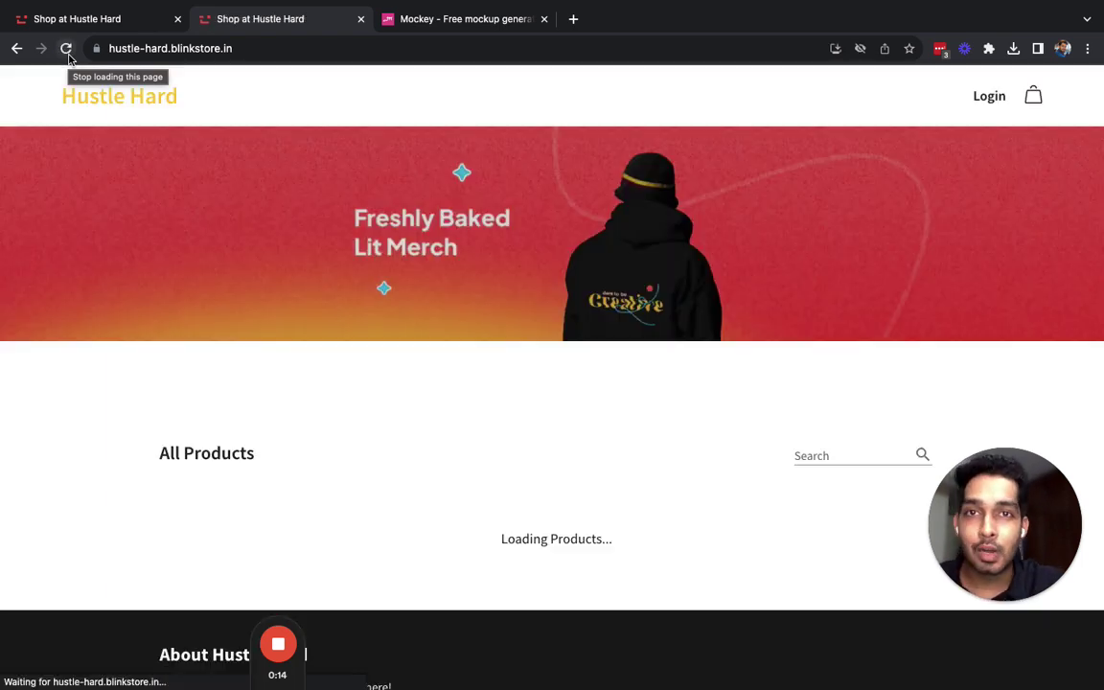
pyautogui.click(477, 21)
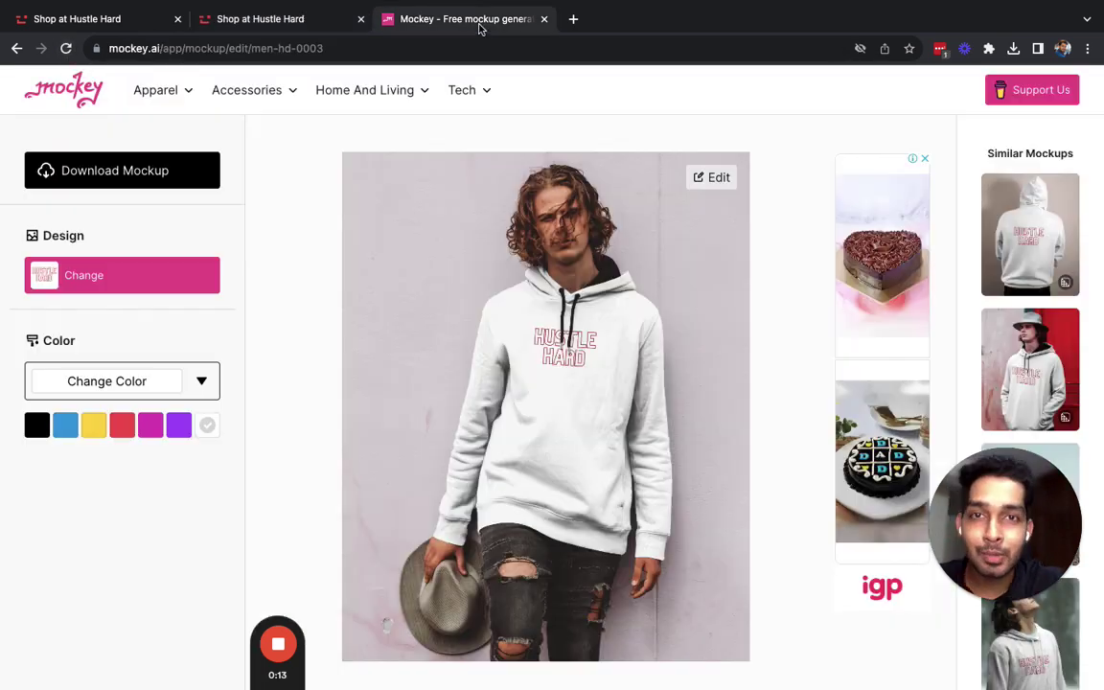
# Open Mockey's home page via the logo and highlight "Mockup Generator" in the headline
pyautogui.click(74, 94)
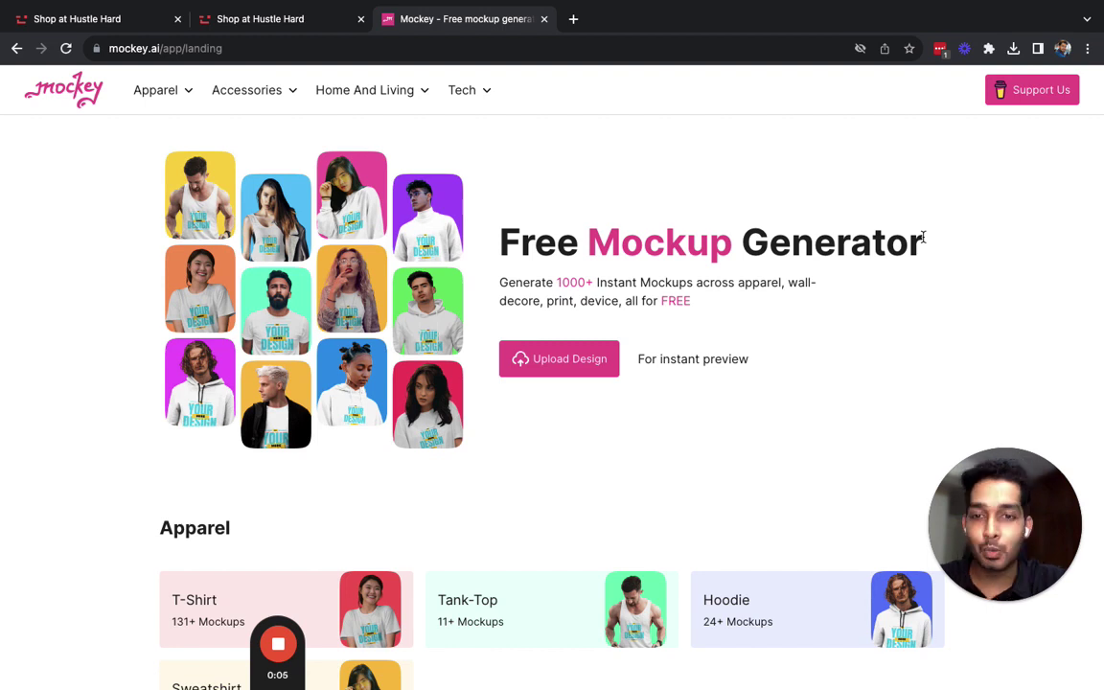
pyautogui.moveTo(588, 241); pyautogui.dragTo(923, 237)
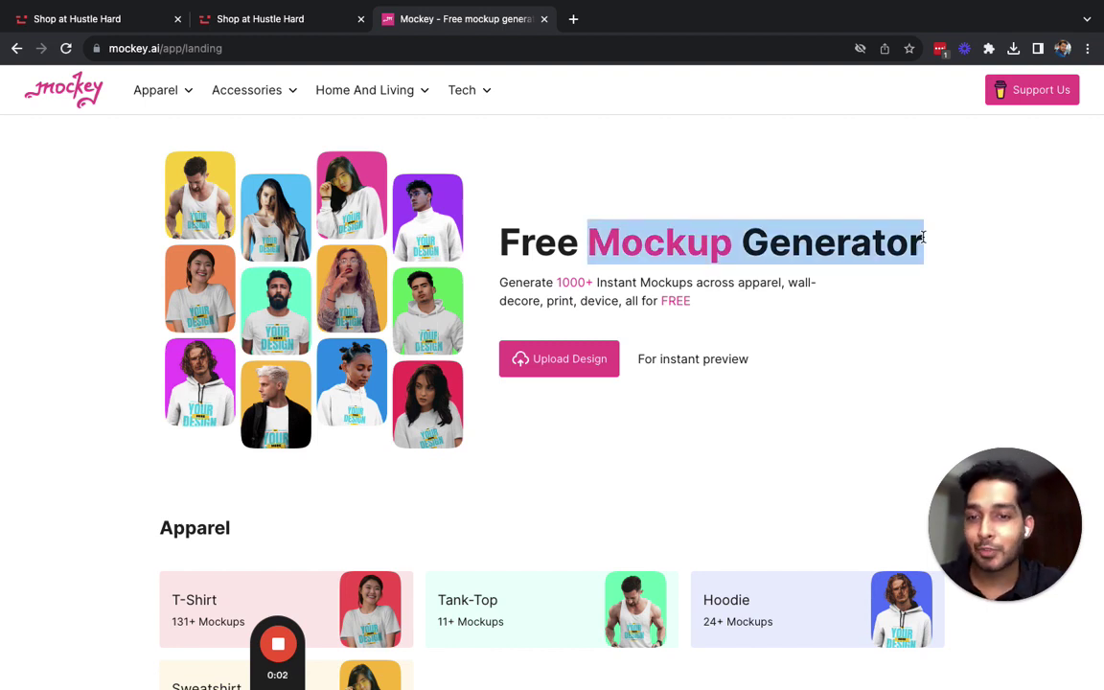